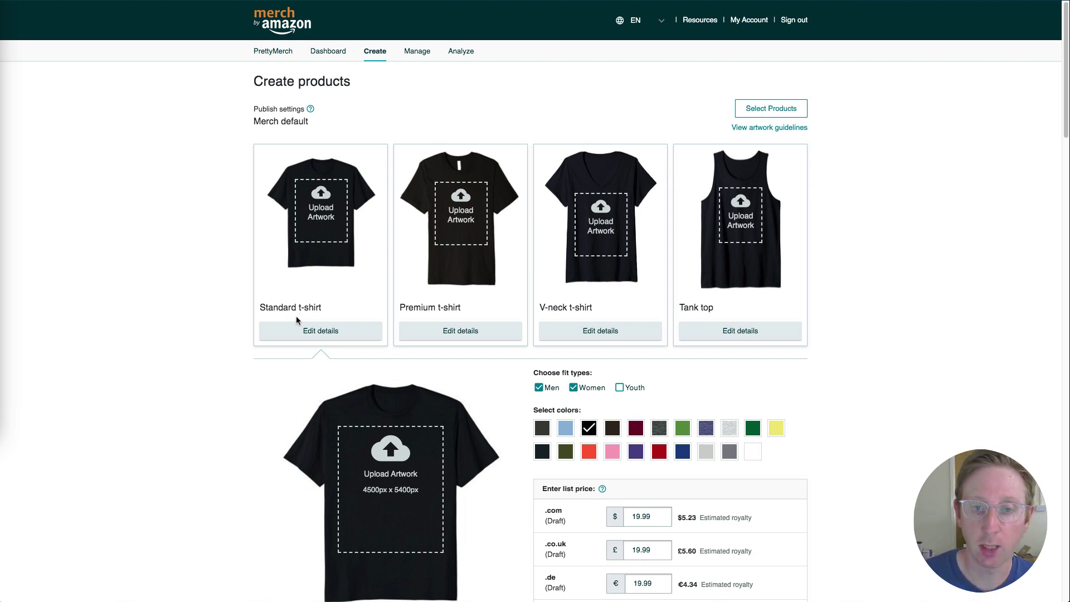
Keep every product enabled for all marketplaces including .fr, .it and .es, then reopen the Standard t-shirt's details.
left_click(309, 332)
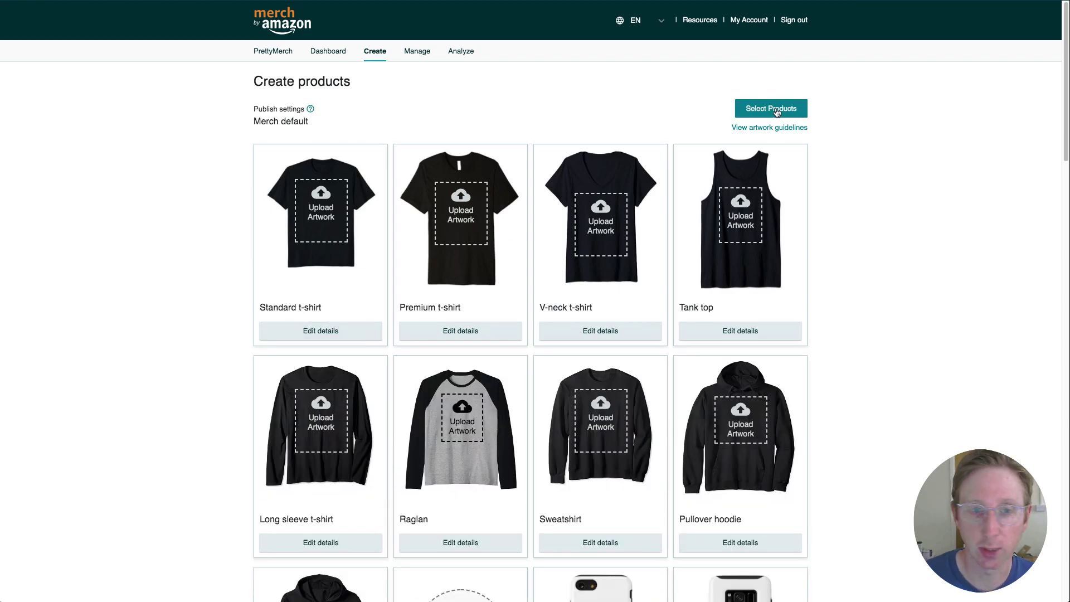
left_click(777, 109)
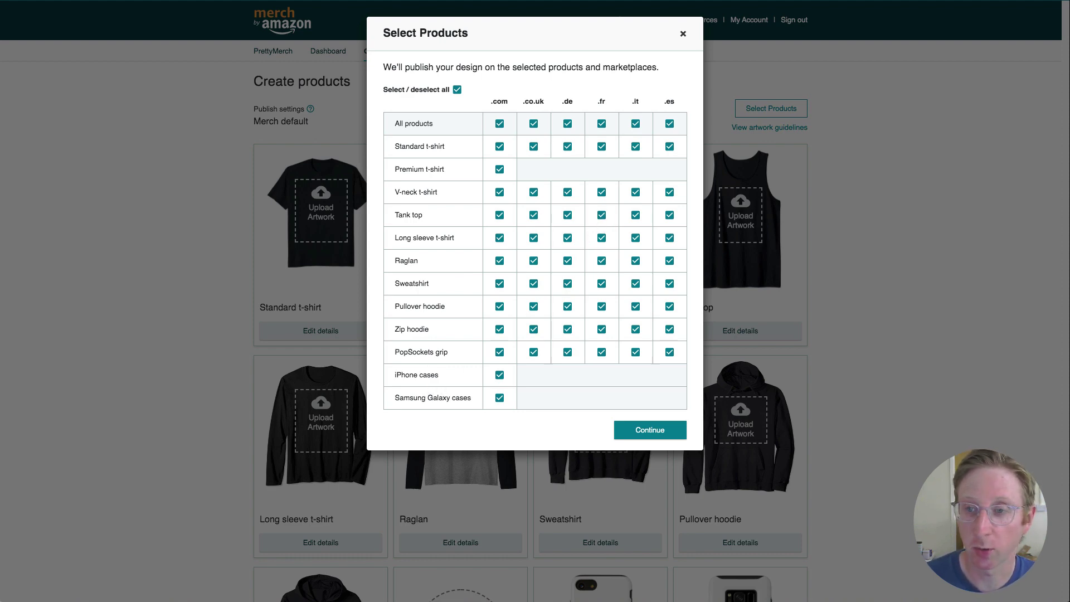
left_click(603, 217)
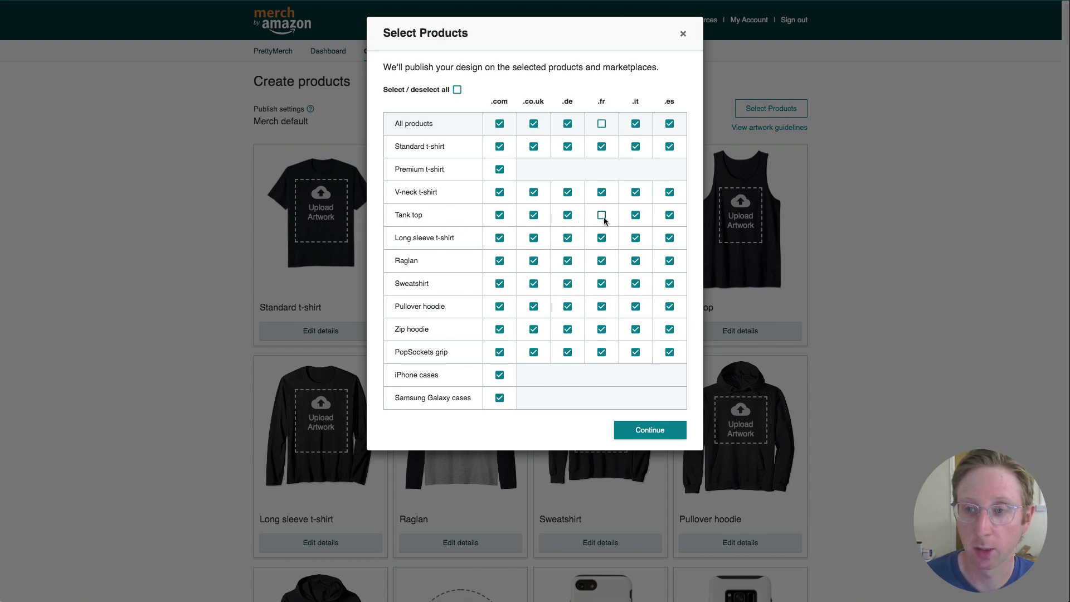
left_click(604, 221)
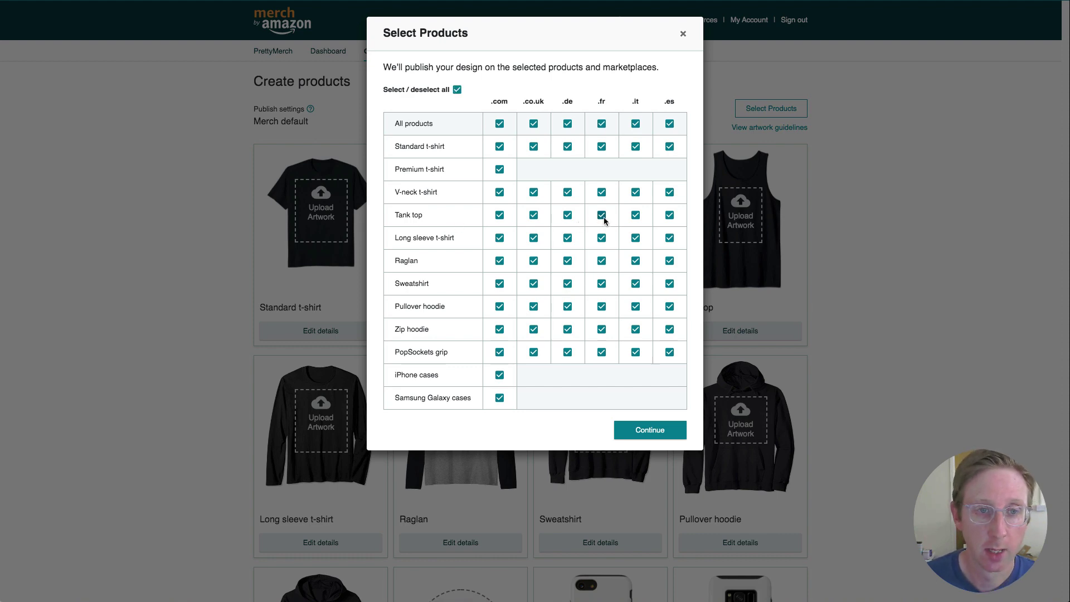
left_click(667, 429)
left_click(330, 334)
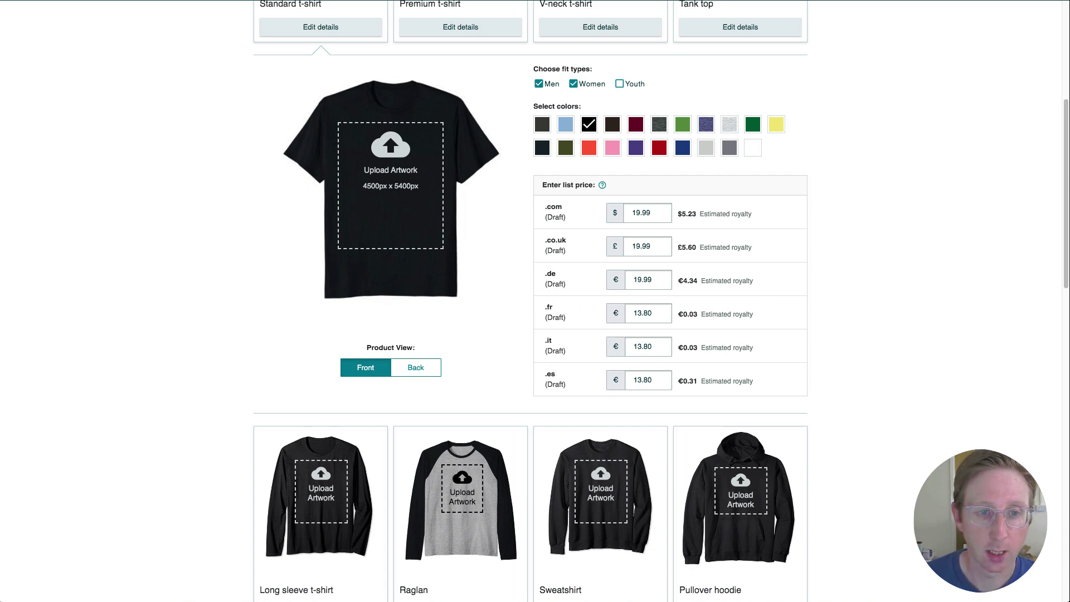
Copy the .de price 19.99 into the .fr, .it and .es price fields, replacing 13.80.
double_click(654, 314)
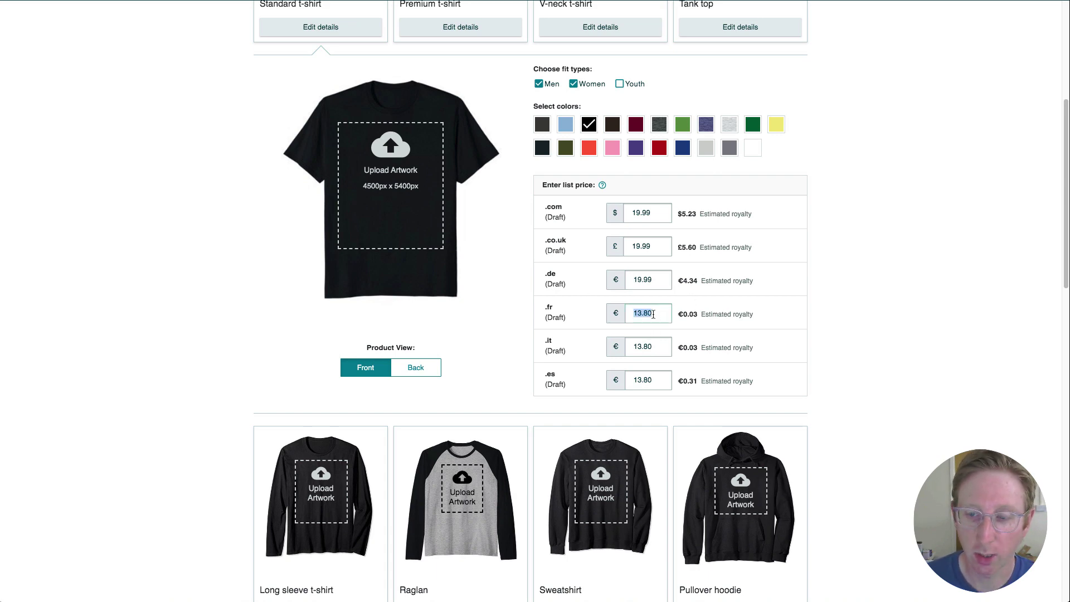
double_click(652, 345)
left_click(662, 314)
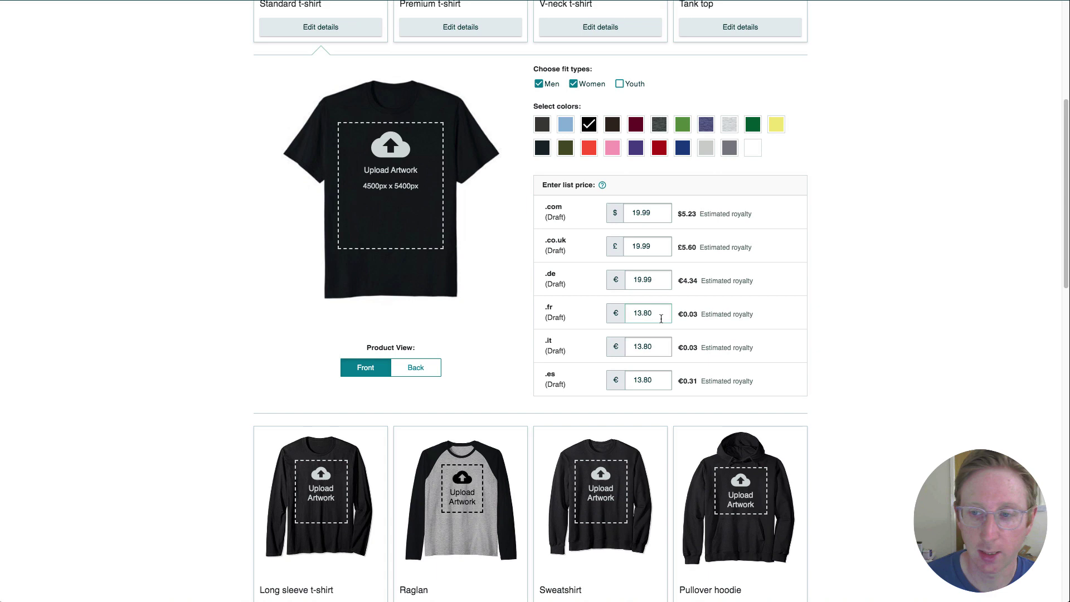
double_click(655, 277)
key("ctrl+c")
double_click(653, 313)
key("ctrl+v")
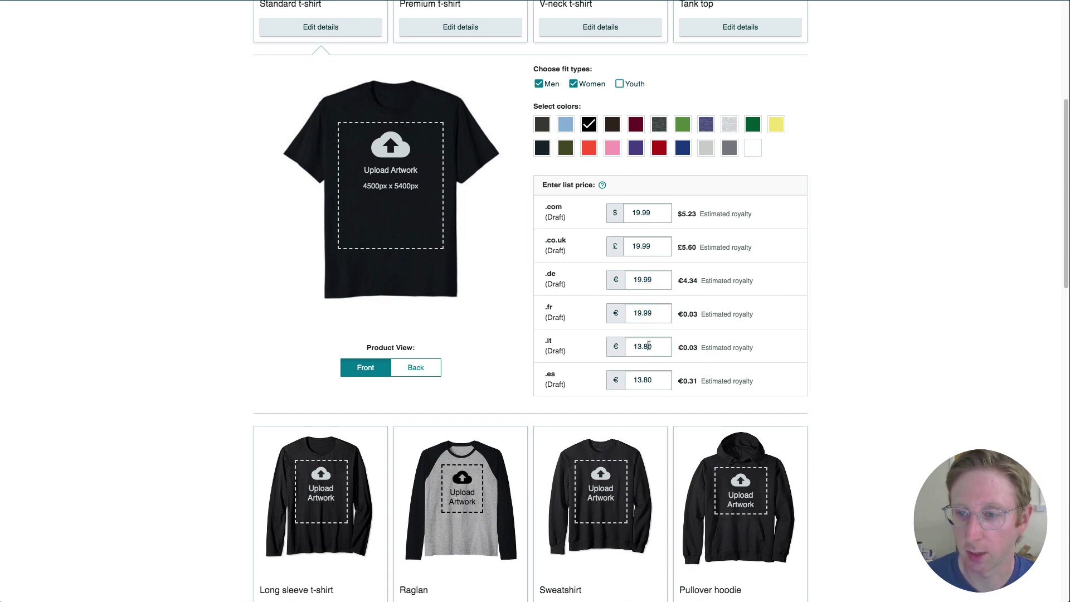
double_click(649, 345)
key("ctrl+v")
double_click(642, 380)
key("ctrl+v")
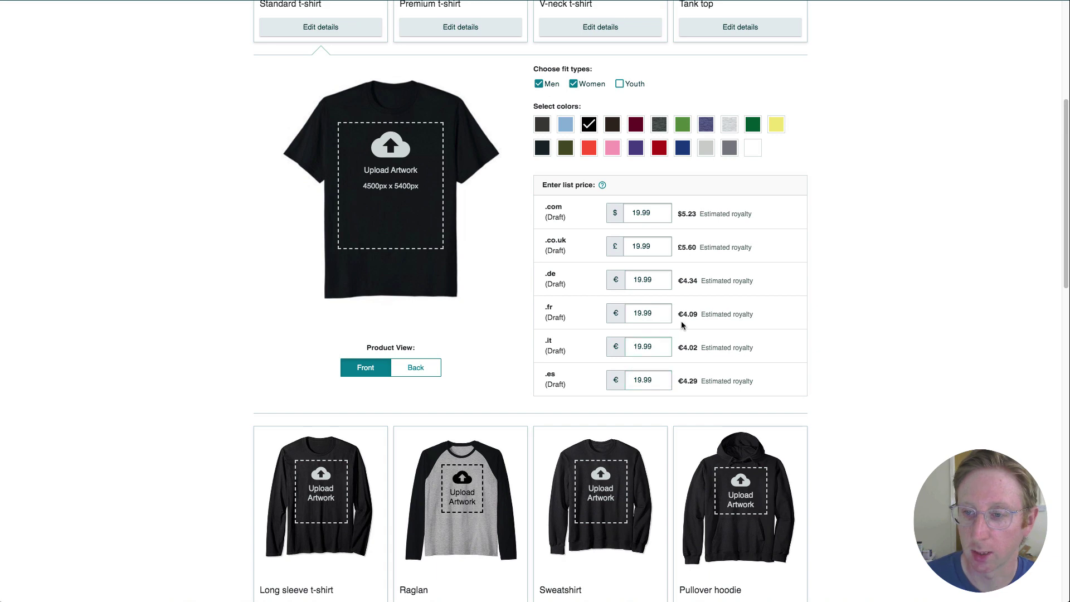
Compare the new royalties: .fr €4.09 and .it €4.02 against .de €4.34.
double_click(690, 315)
double_click(689, 281)
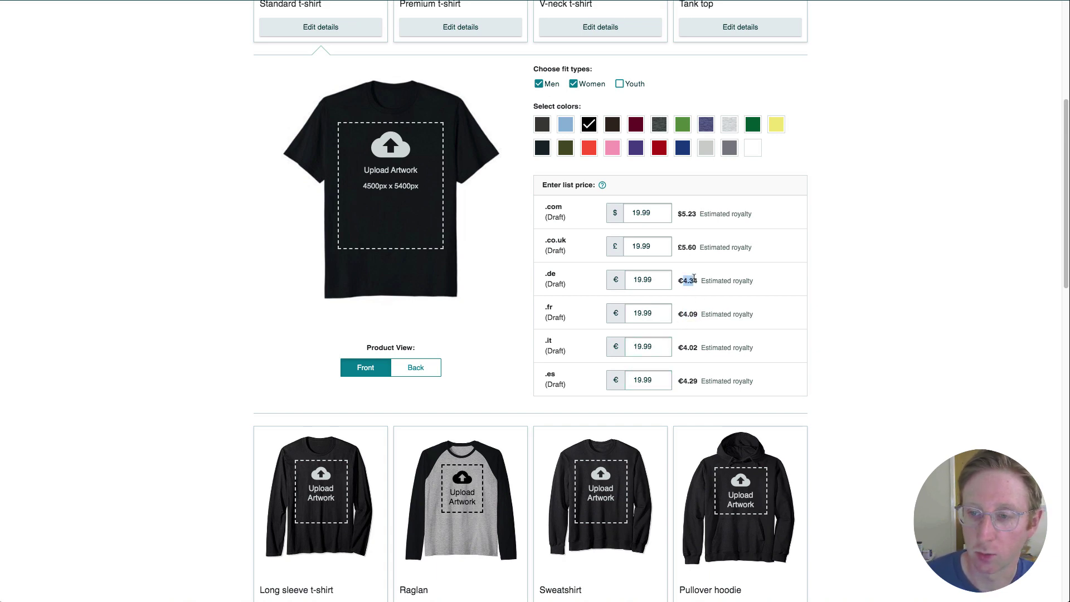
double_click(685, 281)
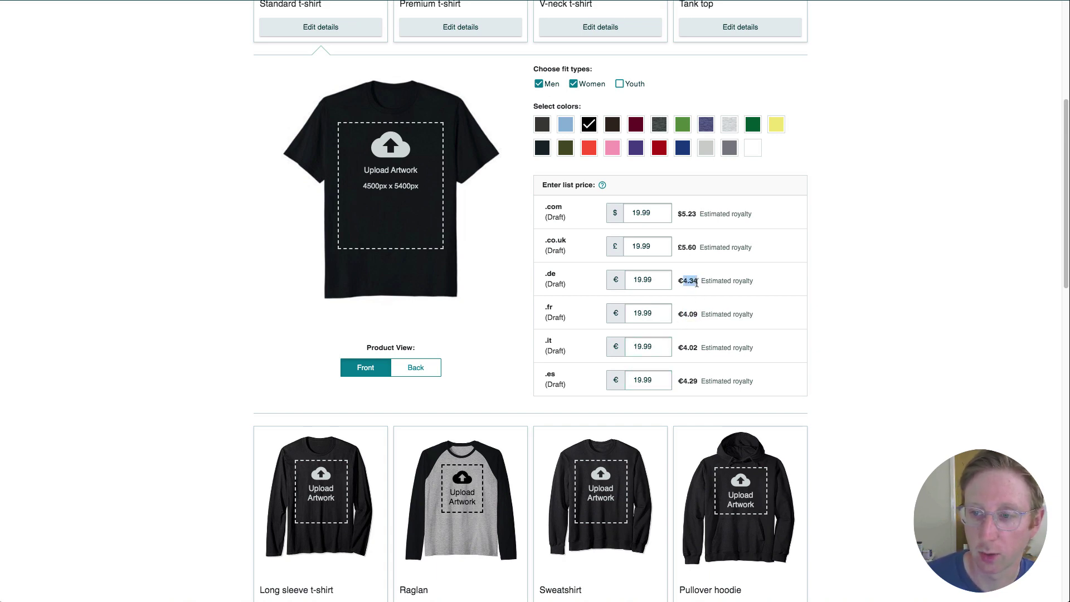
double_click(686, 315)
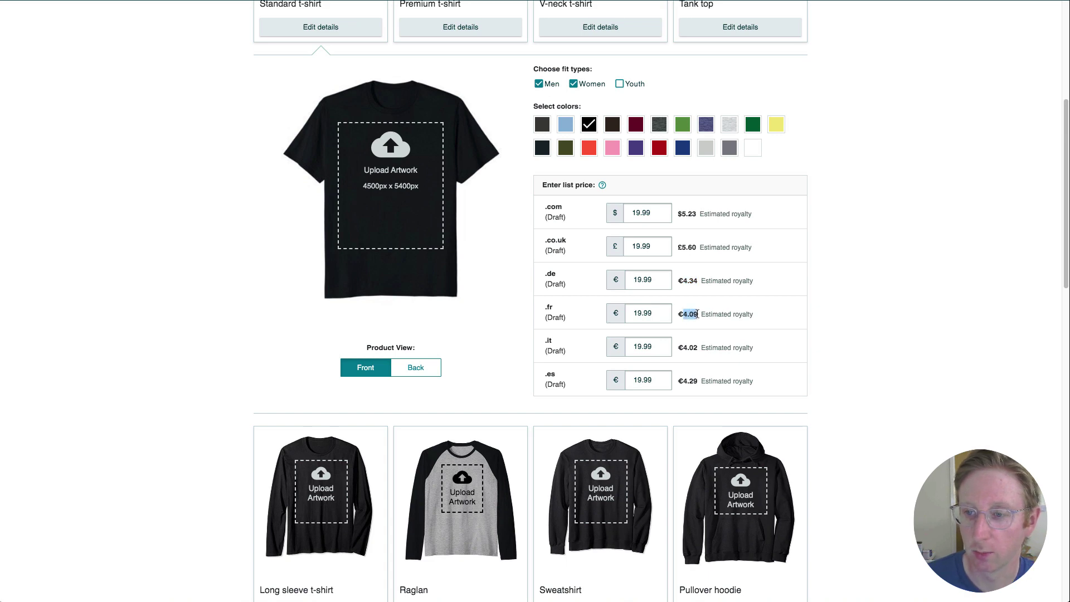
left_click_drag(684, 347, 697, 346)
left_click(694, 342)
left_click(693, 345)
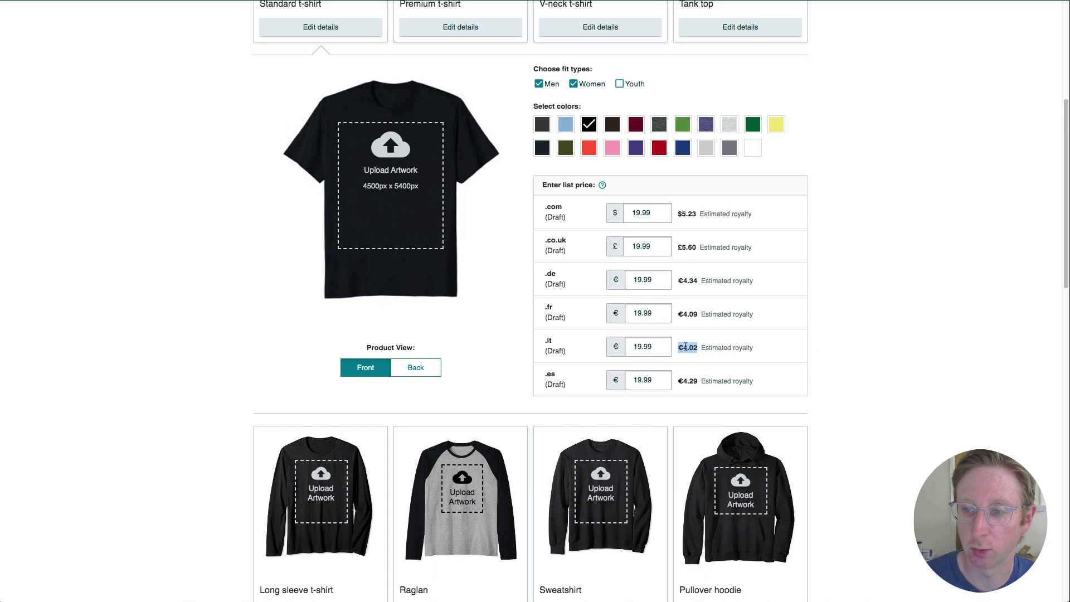
left_click(696, 346)
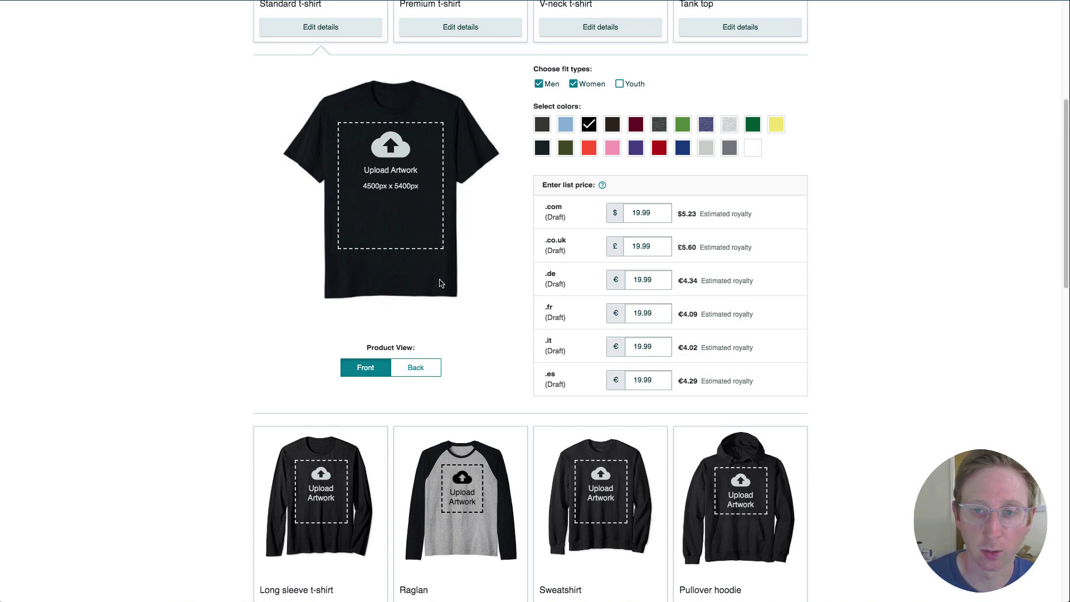
Collapse the English product details and expand every language's product details section.
scroll(316, 198, "up", 1)
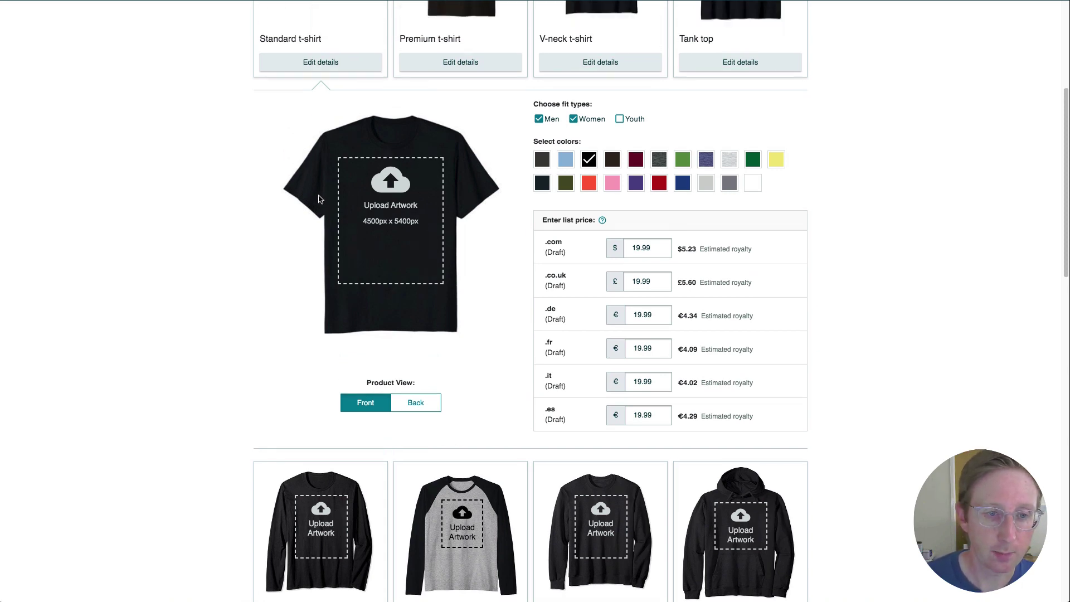
scroll(314, 198, "down", 10)
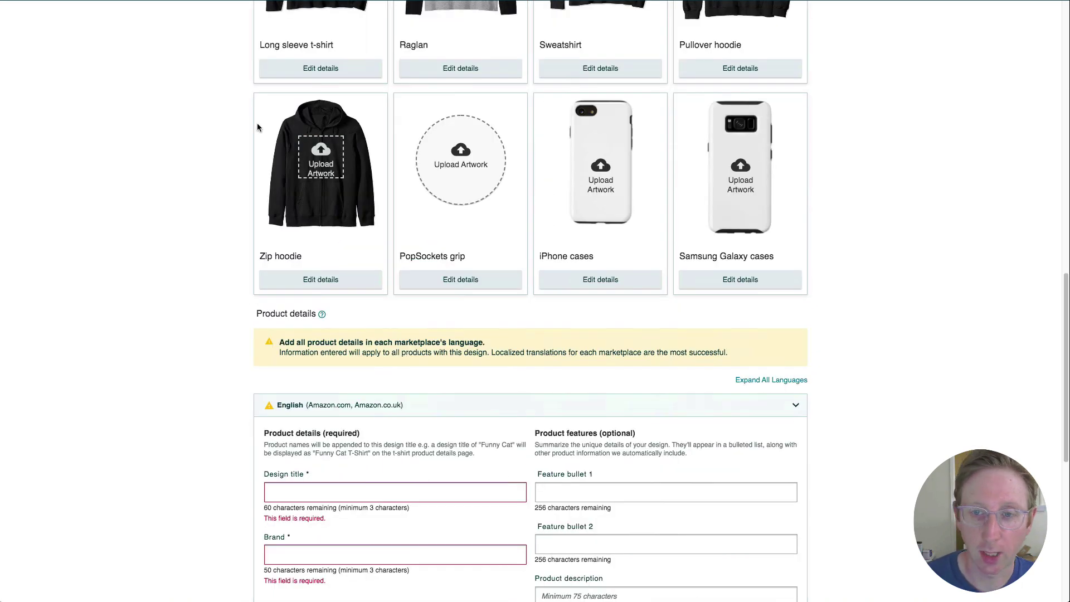
scroll(219, 217, "down", 2)
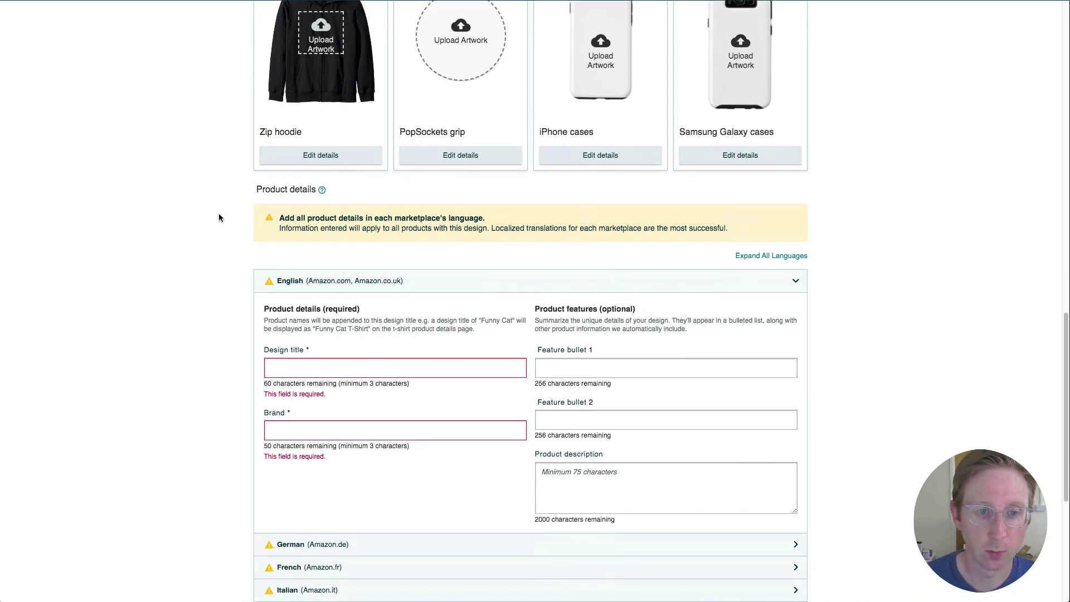
scroll(223, 218, "down", 2)
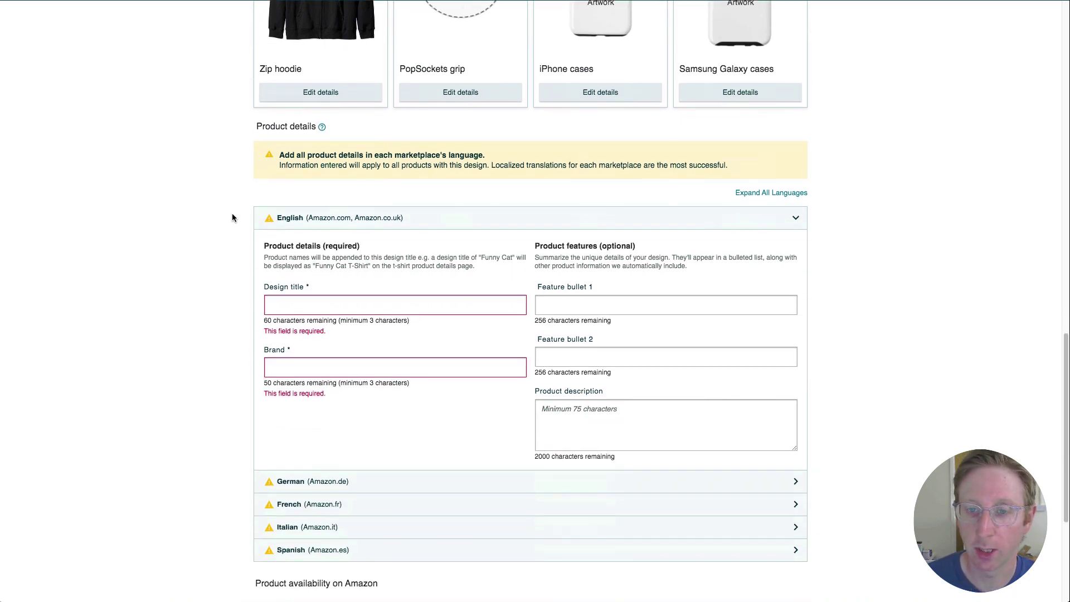
left_click(424, 226)
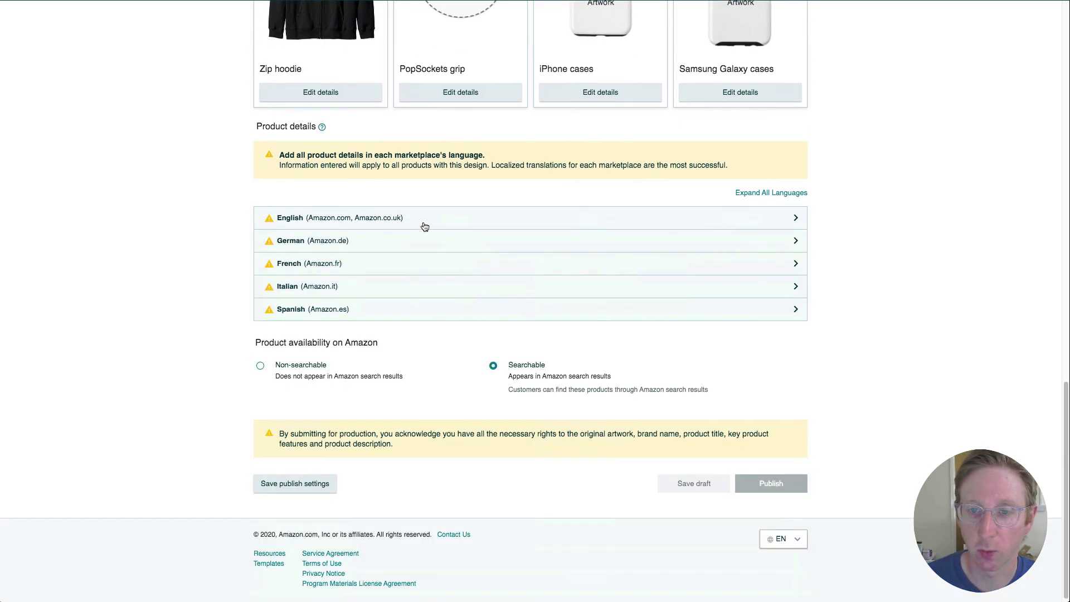
left_click(328, 264)
left_click(329, 264)
left_click(327, 286)
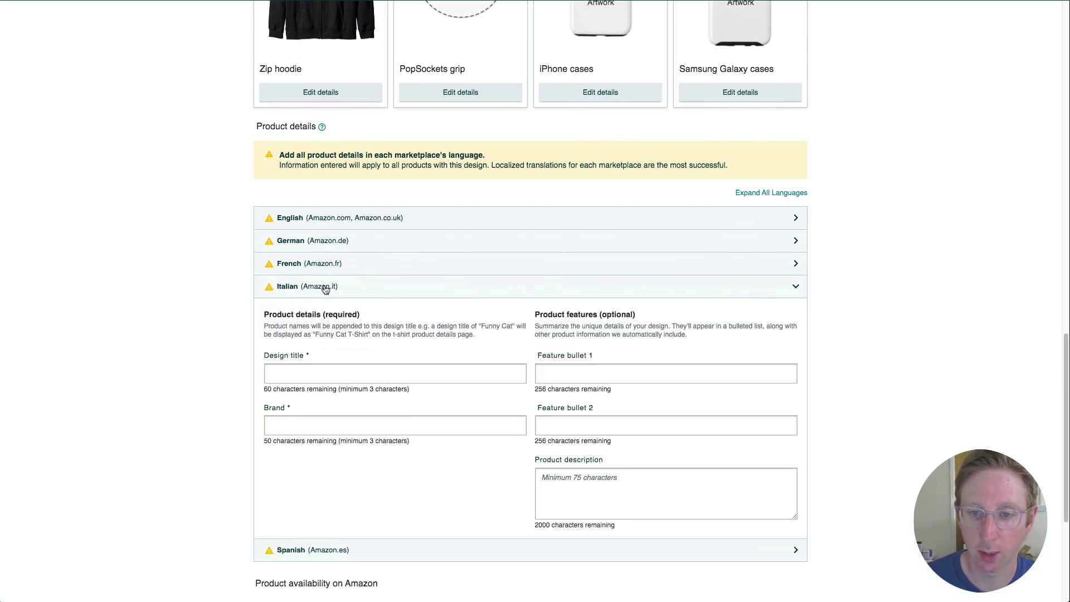
left_click(327, 288)
left_click(772, 192)
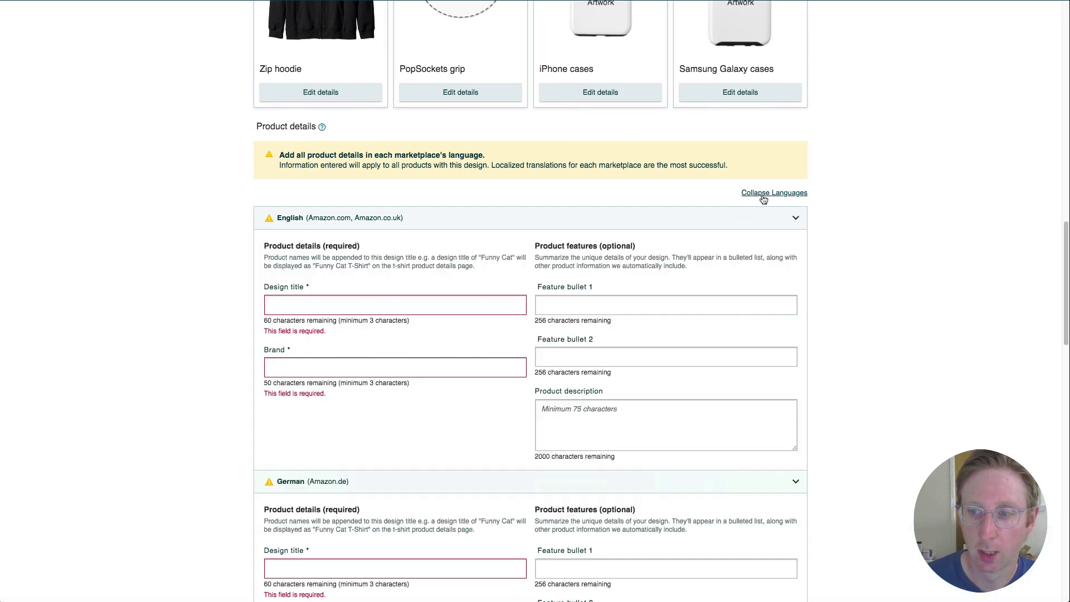
Check the German brand and the empty French and Italian design title and brand fields.
scroll(200, 237, "down", 5)
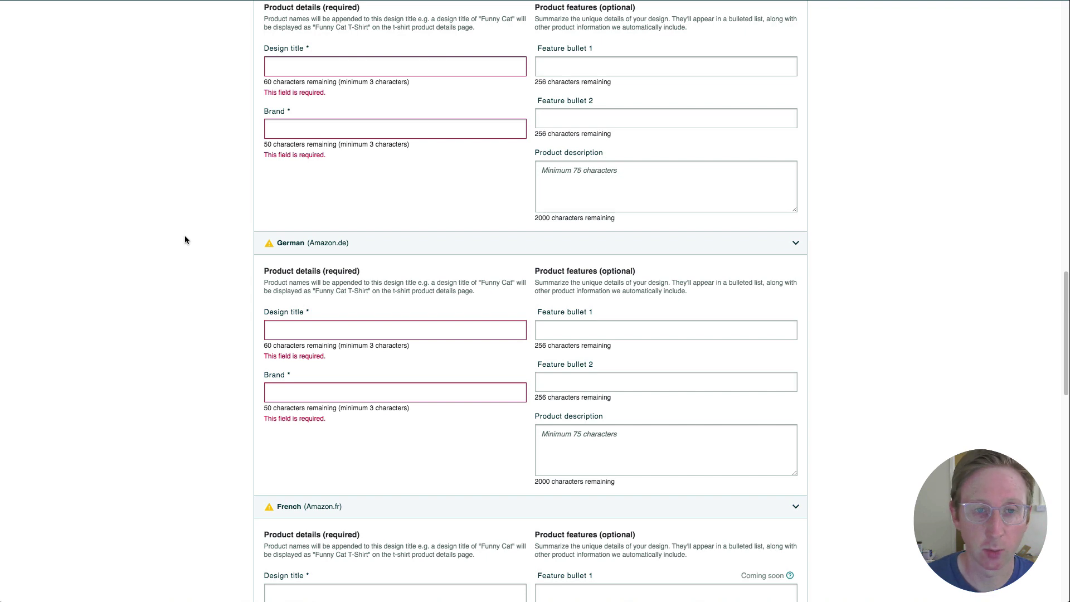
scroll(185, 240, "down", 1)
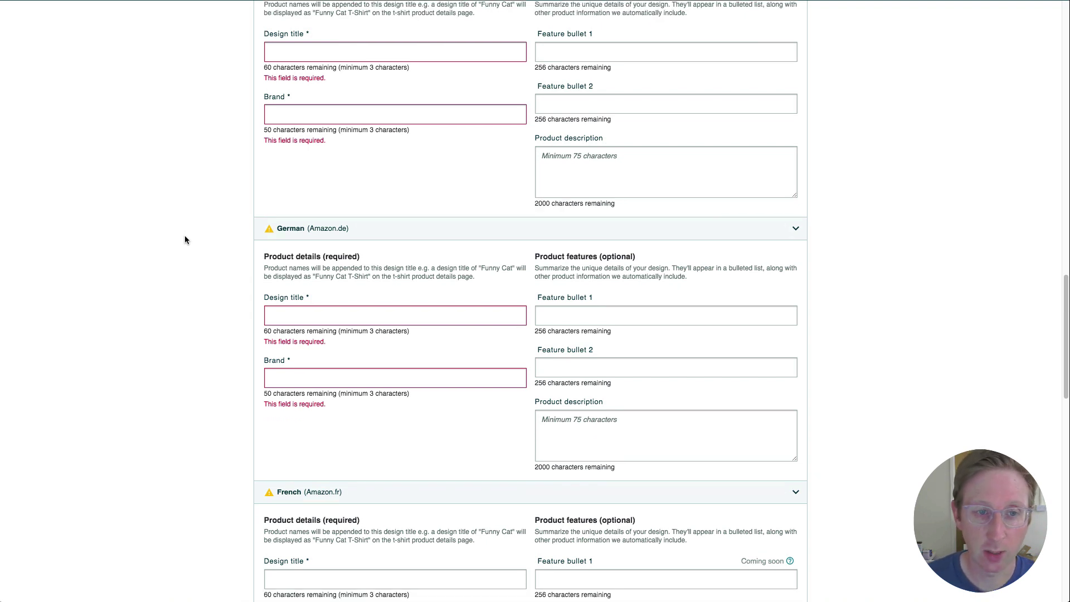
scroll(185, 240, "down", 1)
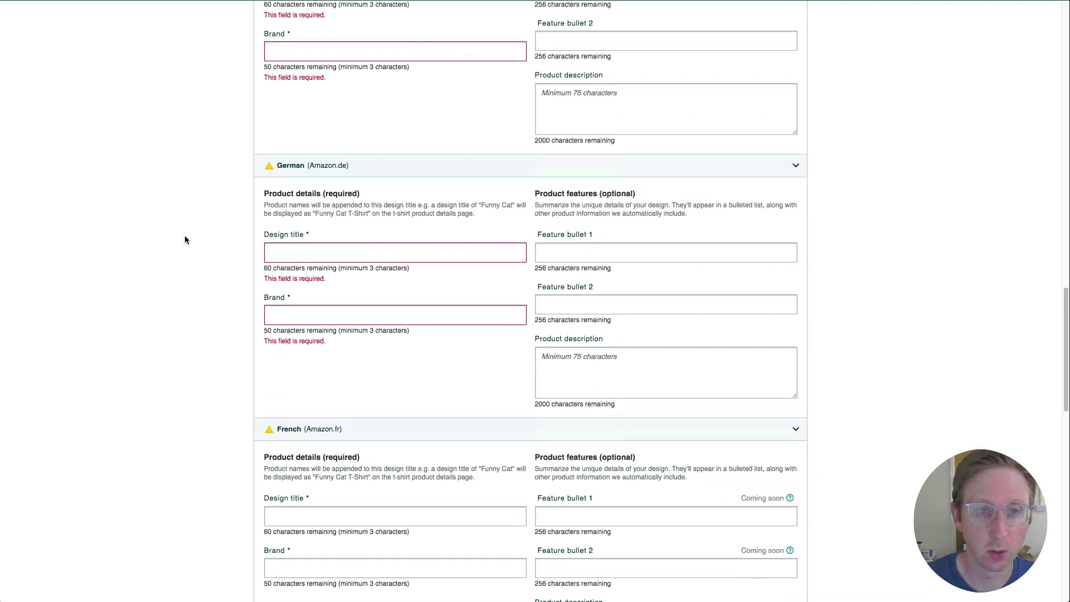
left_click(298, 313)
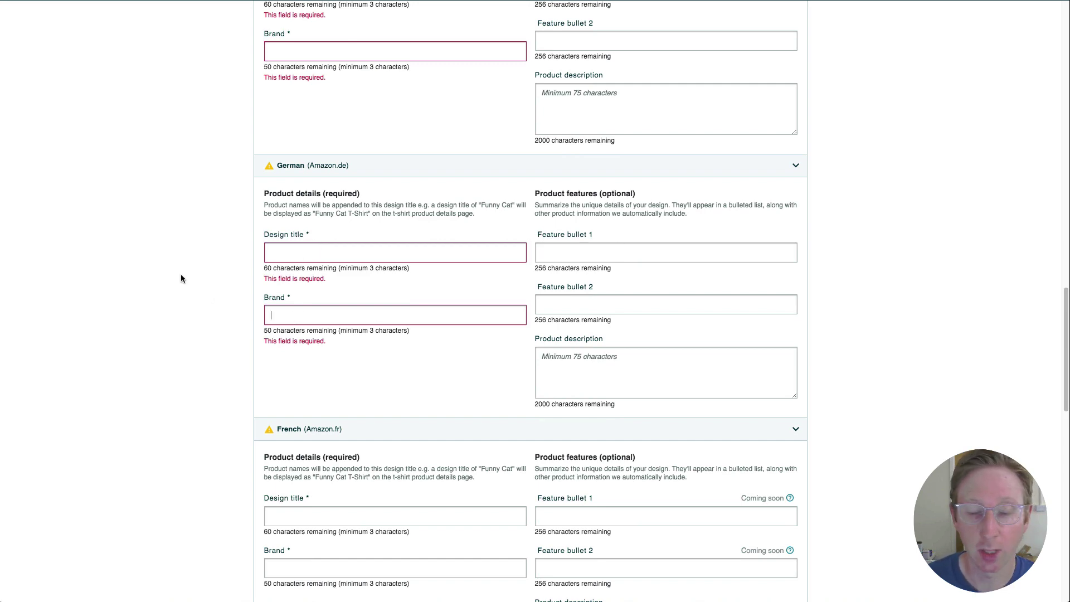
scroll(215, 272, "up", 7)
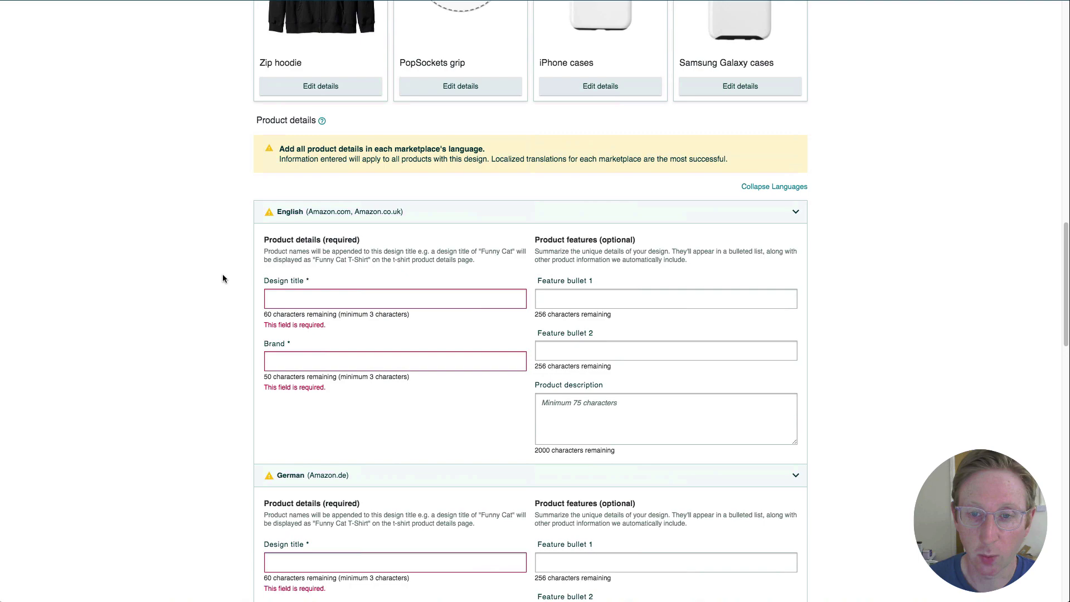
scroll(226, 253, "down", 15)
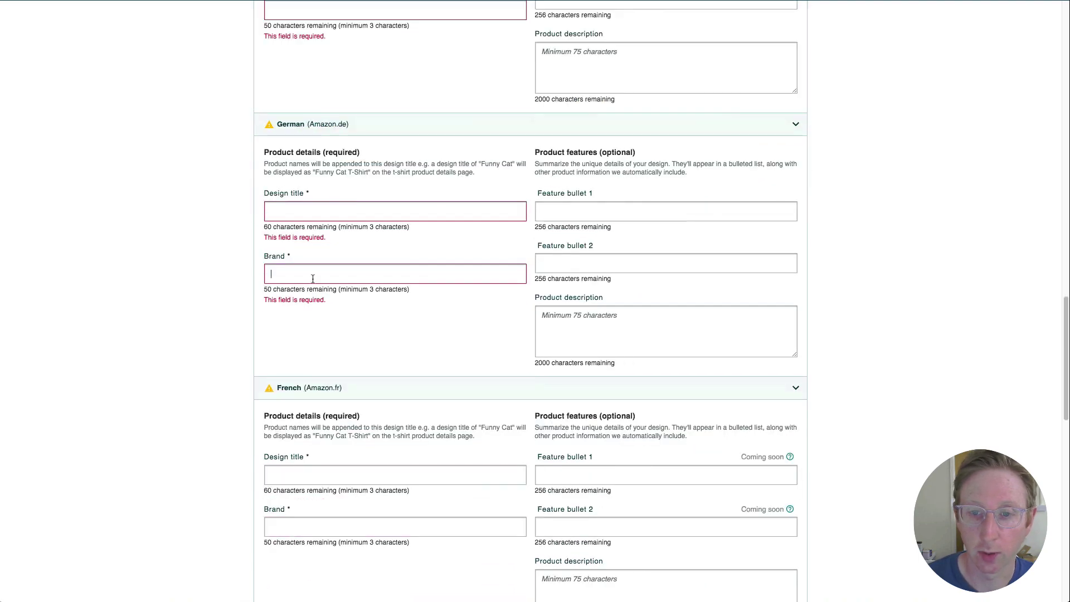
scroll(229, 233, "up", 8)
scroll(229, 233, "down", 7)
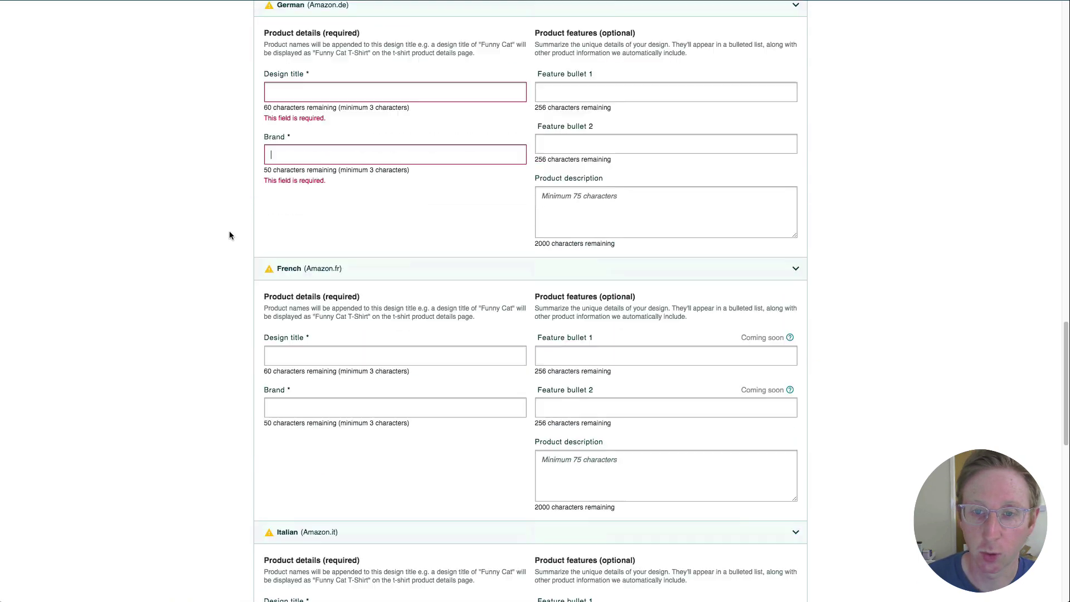
left_click(306, 188)
left_click(308, 240)
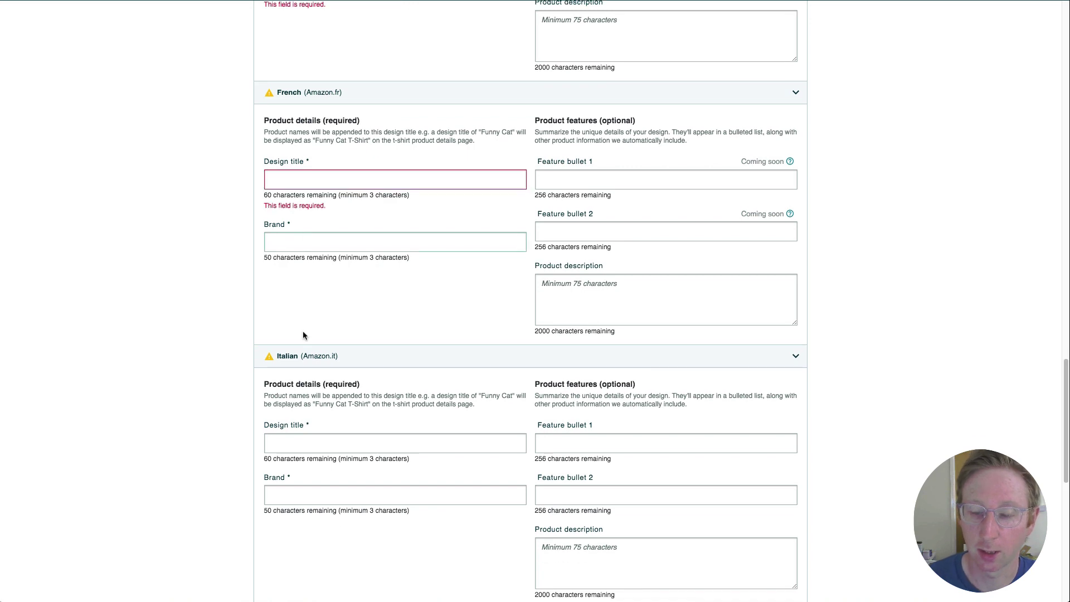
left_click(305, 448)
key("Tab")
Review the German feature bullets and the French section's 'Coming soon' feature bullets note.
scroll(254, 359, "down", 6)
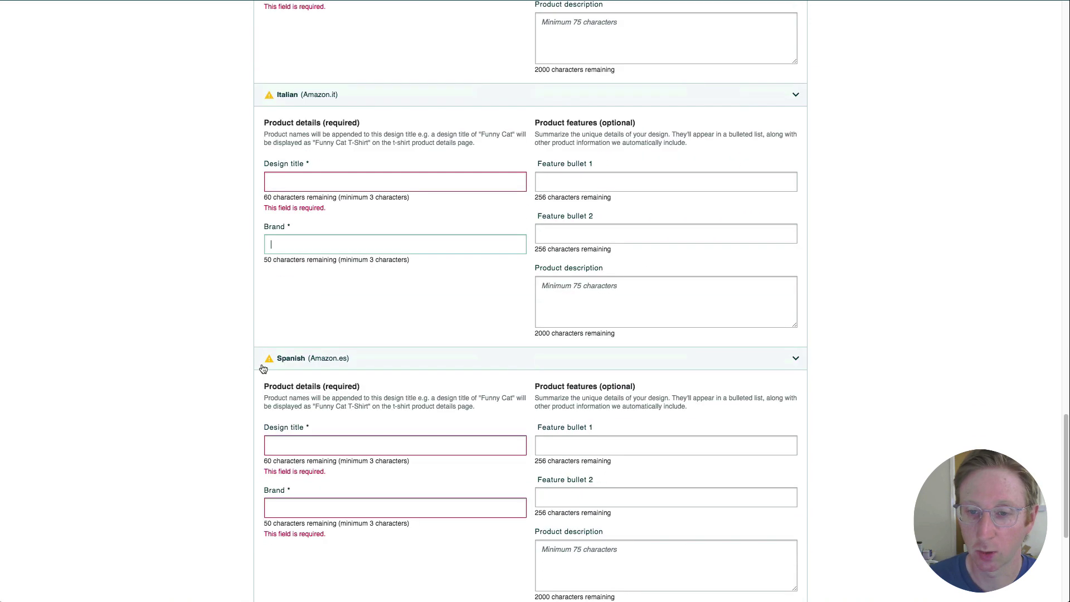
scroll(319, 468, "down", 2)
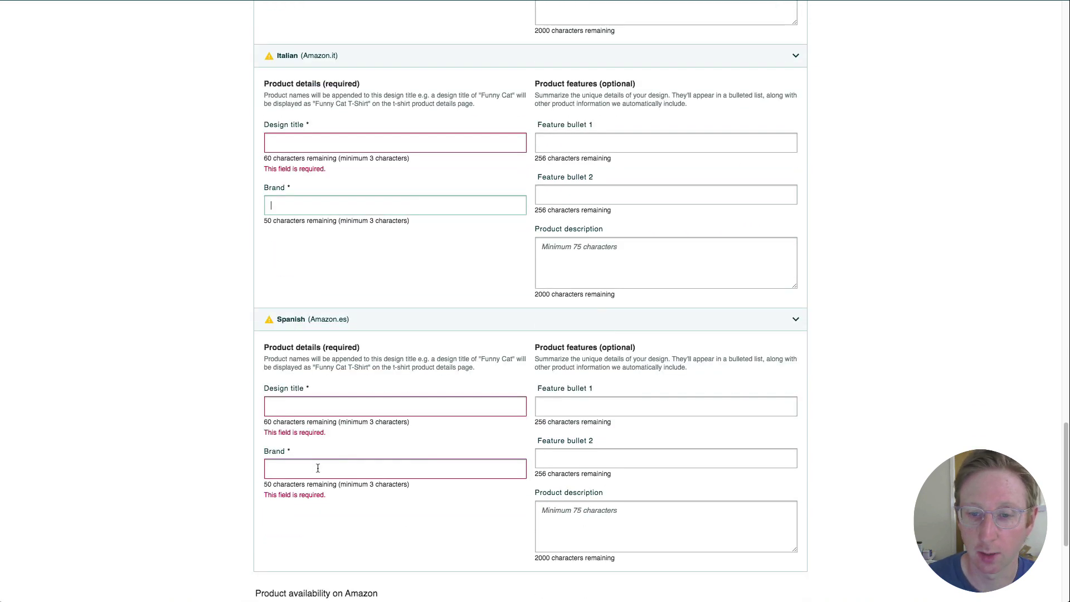
scroll(531, 264, "up", 13)
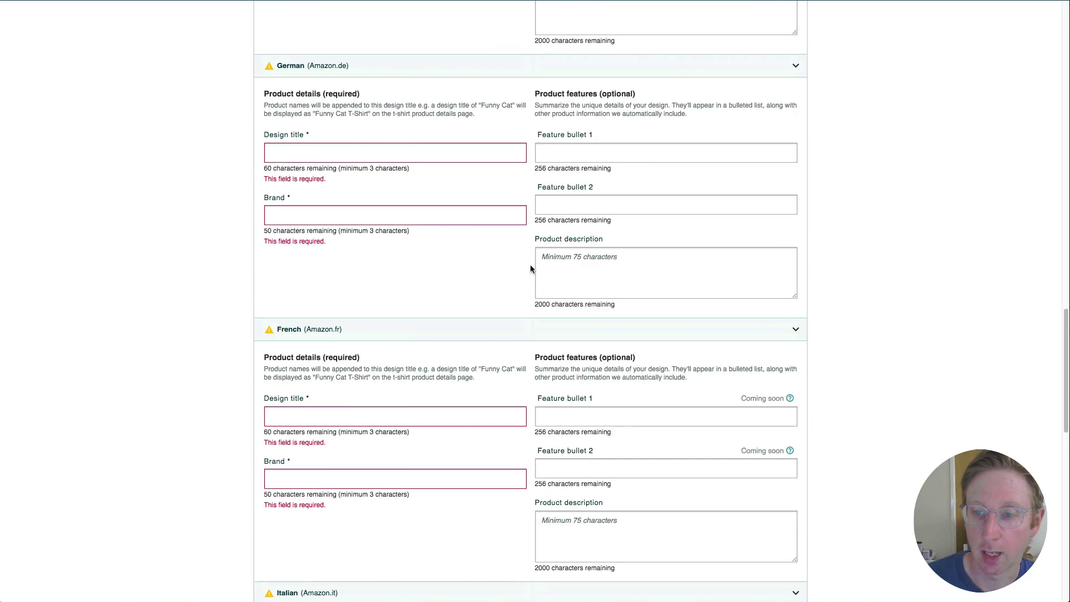
left_click(571, 206)
left_click(571, 149)
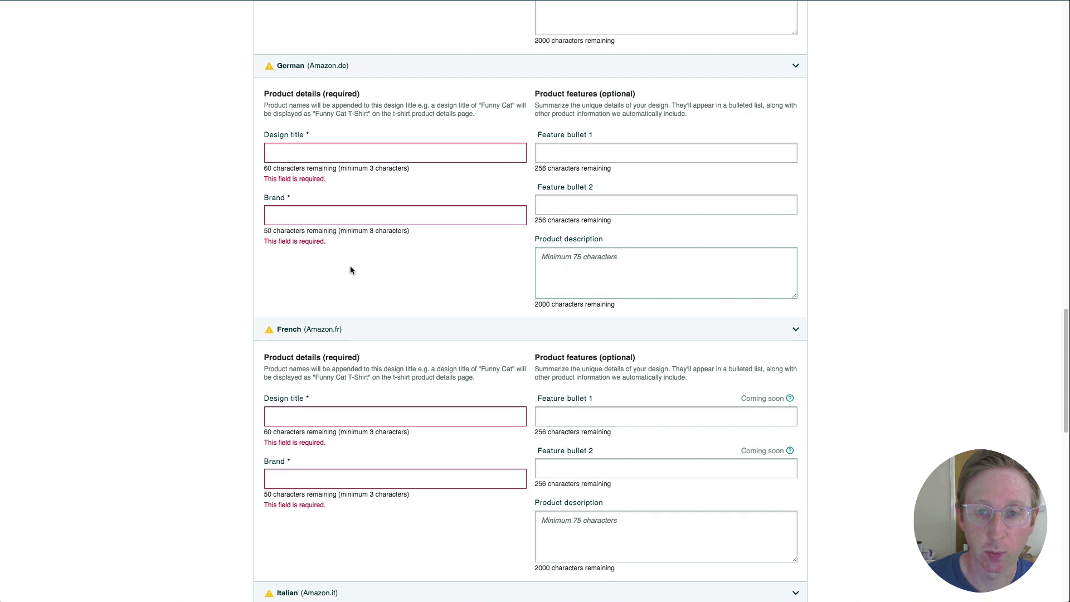
scroll(213, 264, "down", 1)
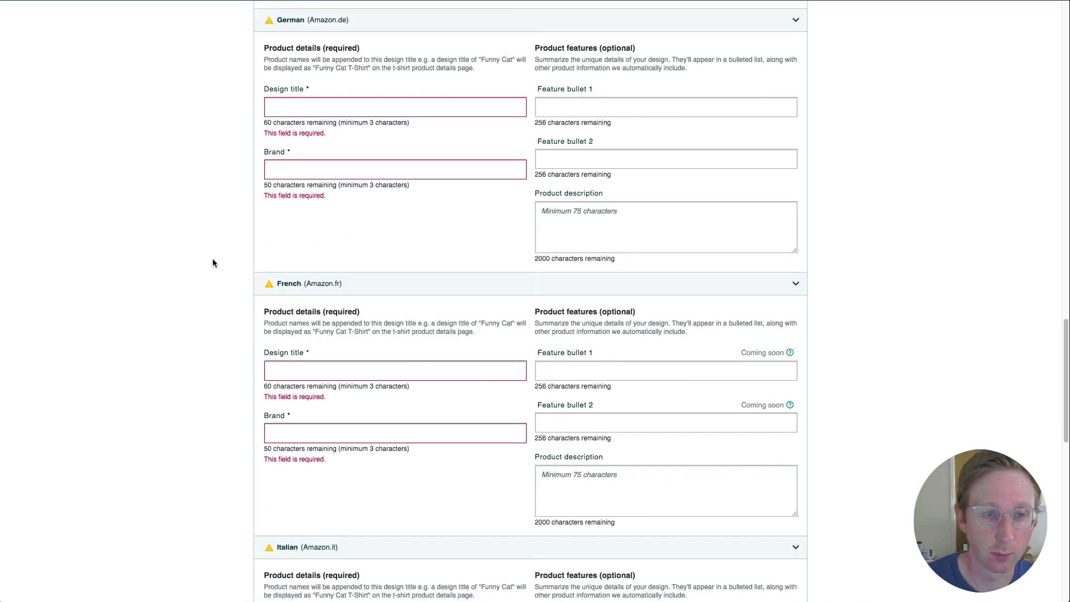
scroll(233, 190, "down", 2)
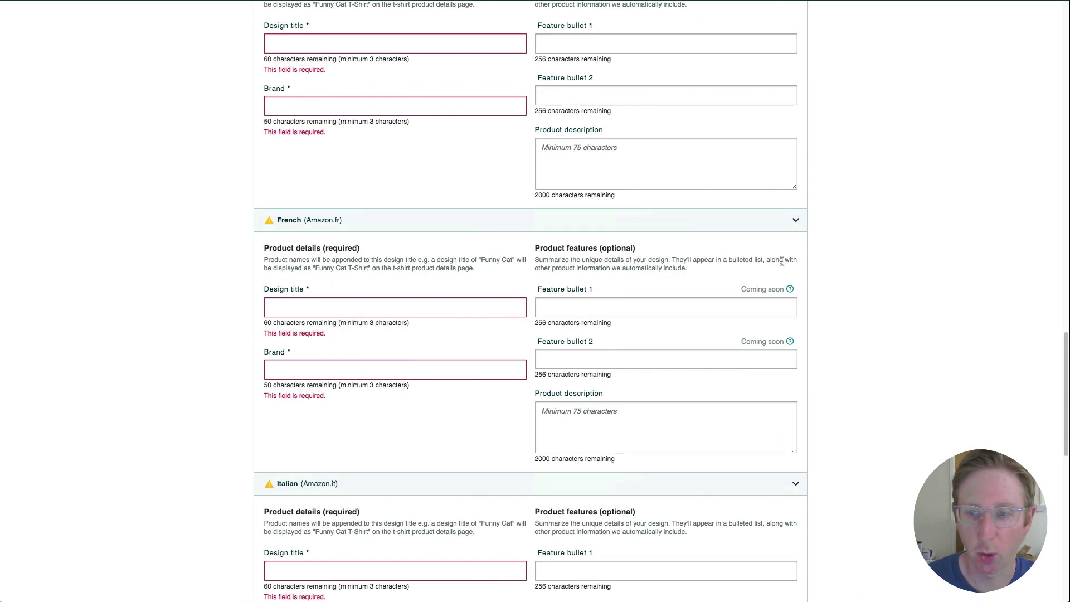
mouse_move(790, 291)
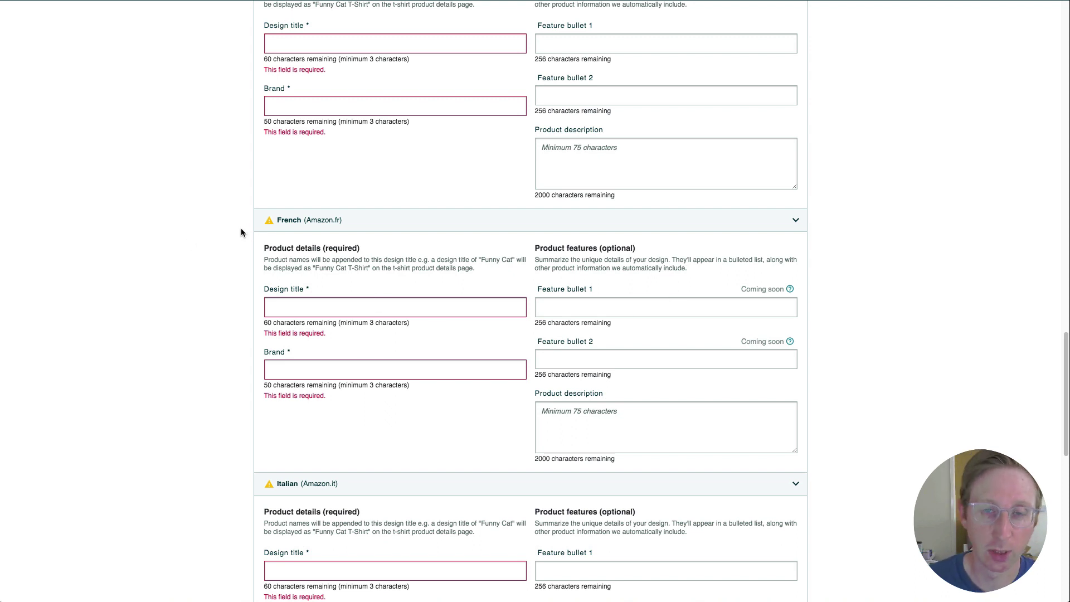
scroll(167, 229, "down", 3)
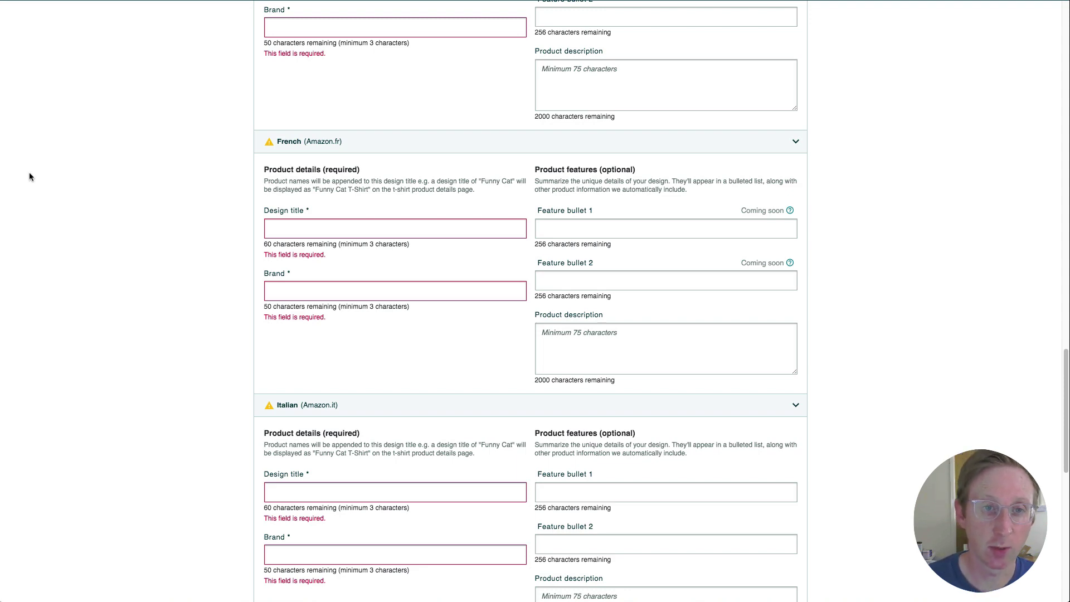
Scroll through the Italian and Spanish sections to the Publish buttons and back up.
scroll(130, 173, "down", 12)
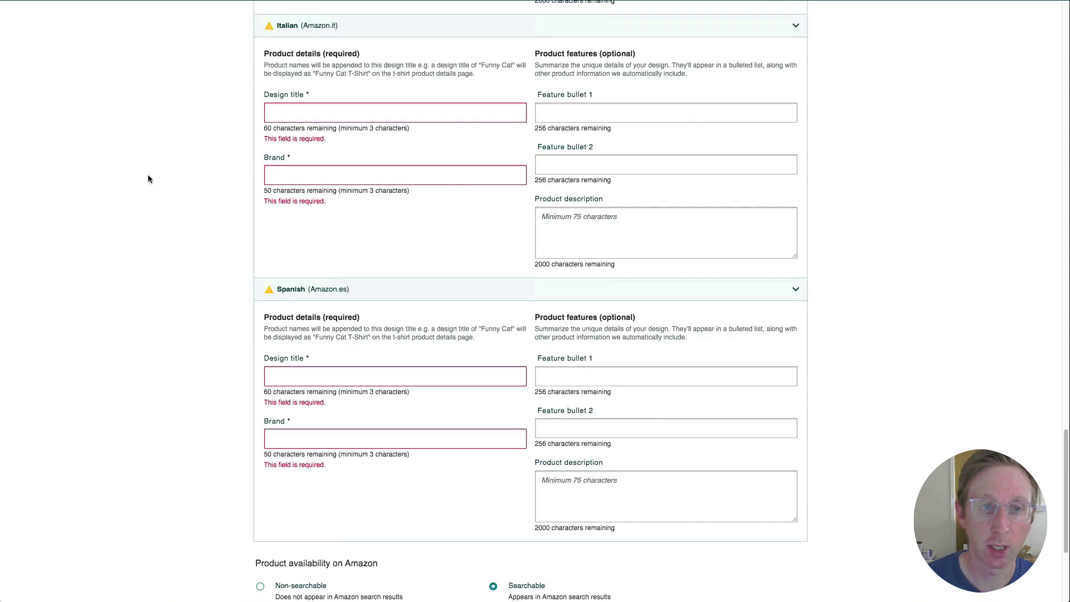
scroll(202, 184, "down", 2)
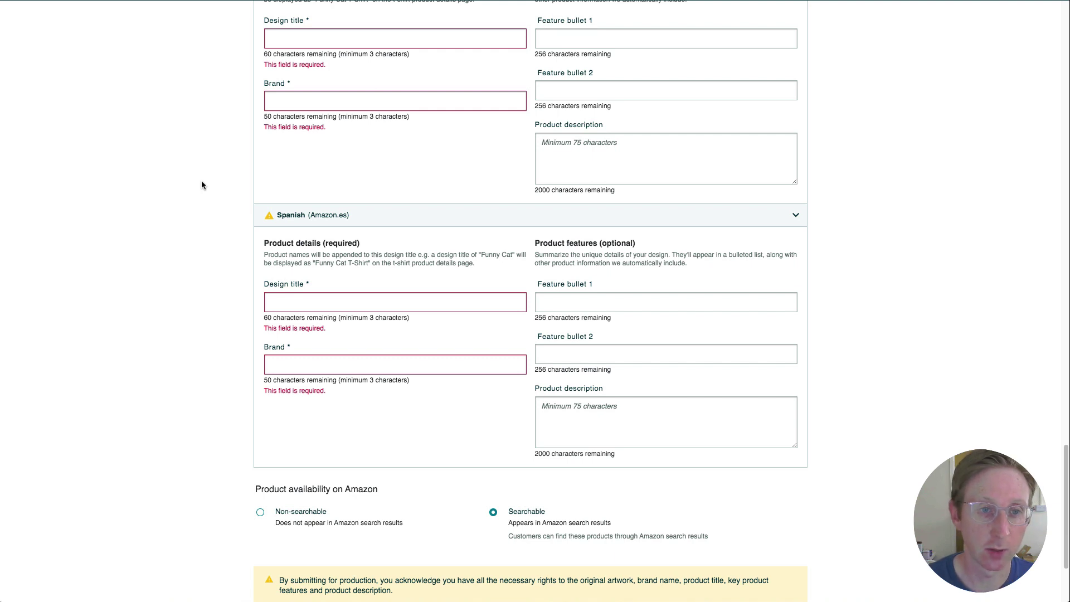
scroll(202, 182, "down", 1)
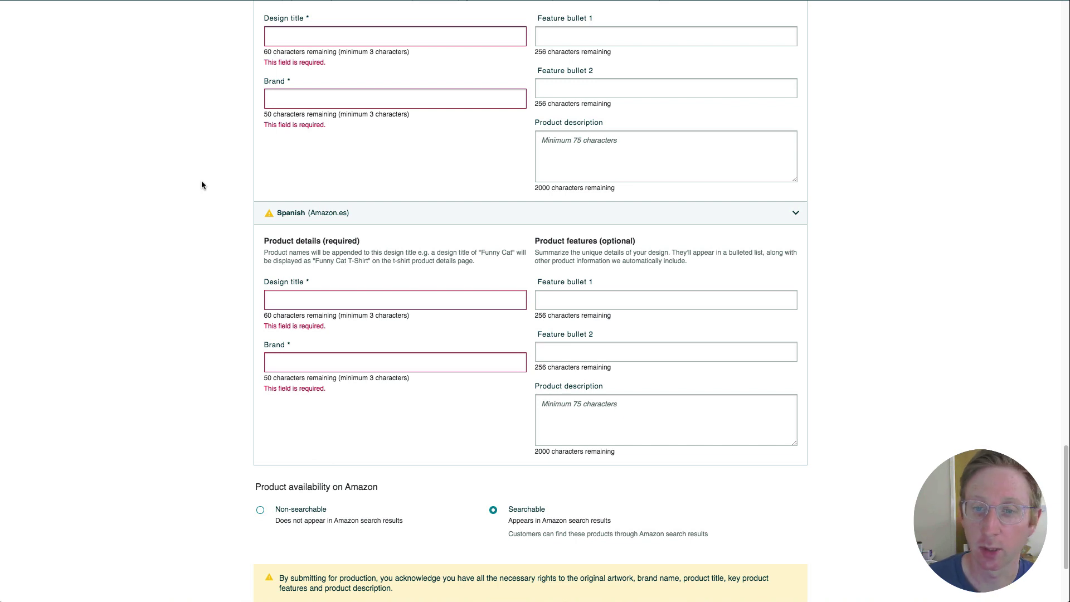
scroll(202, 181, "down", 3)
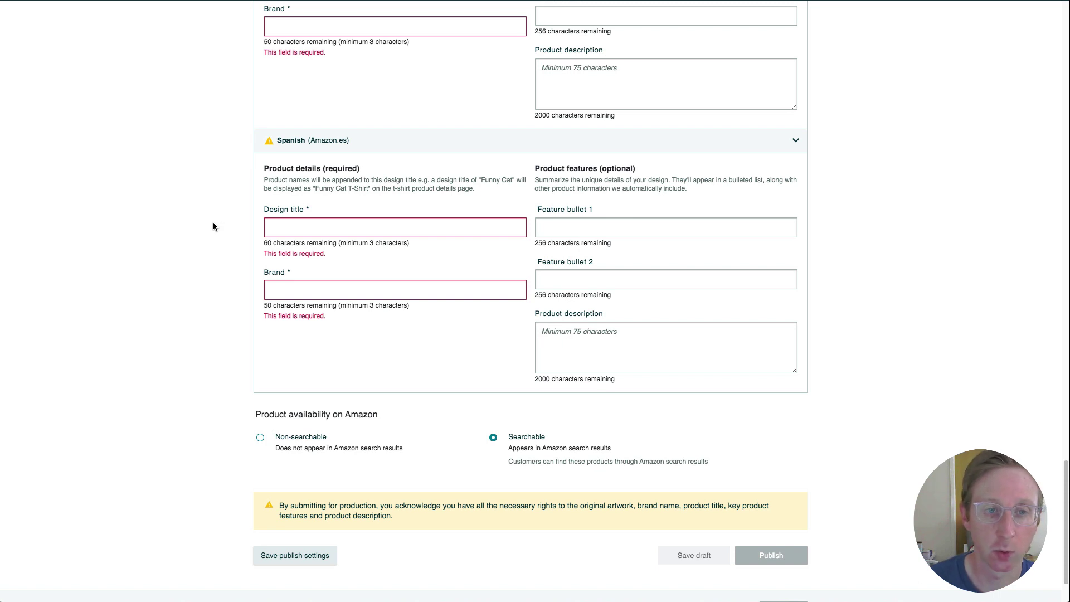
scroll(214, 215, "up", 20)
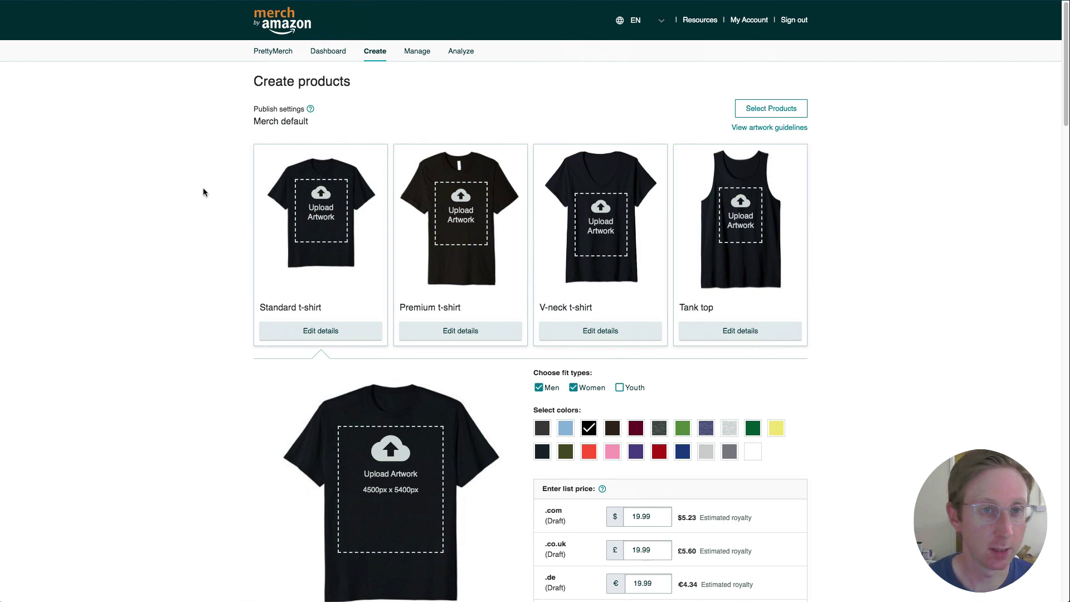
Toggle Italy off and back on for the Standard t-shirt, keeping it enabled for .it.
scroll(185, 168, "down", 1)
scroll(184, 167, "up", 1)
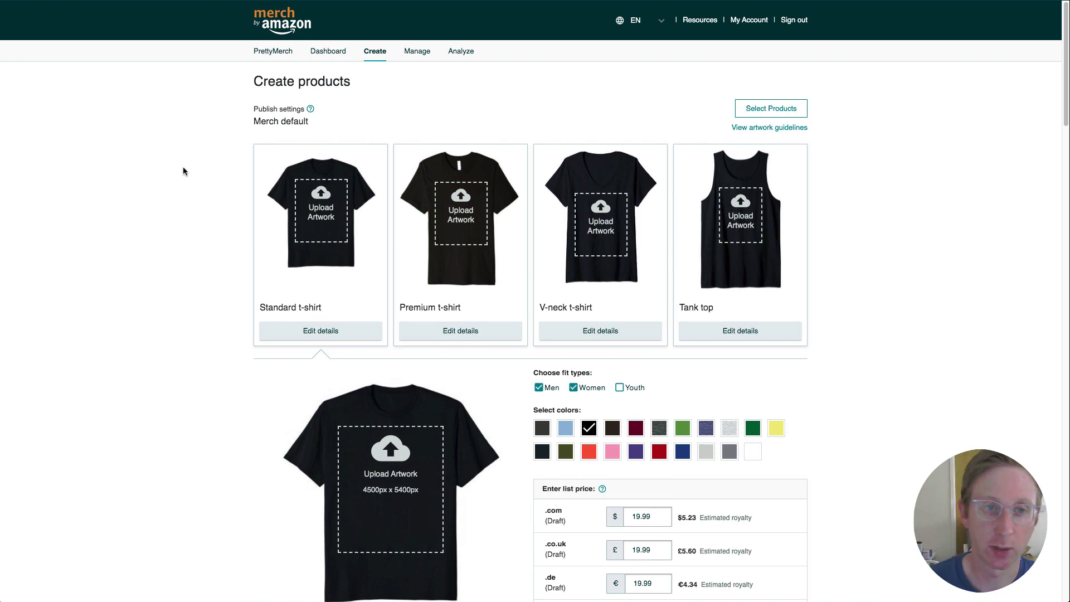
left_click(774, 109)
left_click(636, 147)
left_click(636, 147)
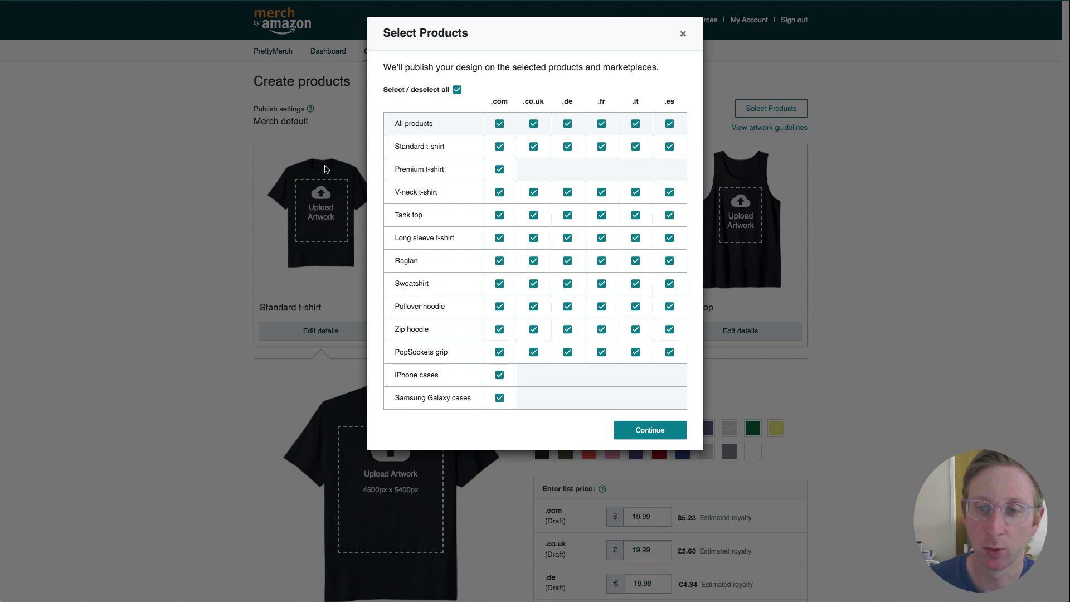
left_click(226, 162)
Scroll through the French, Italian and Spanish detail boxes.
scroll(222, 163, "down", 2)
scroll(222, 160, "down", 8)
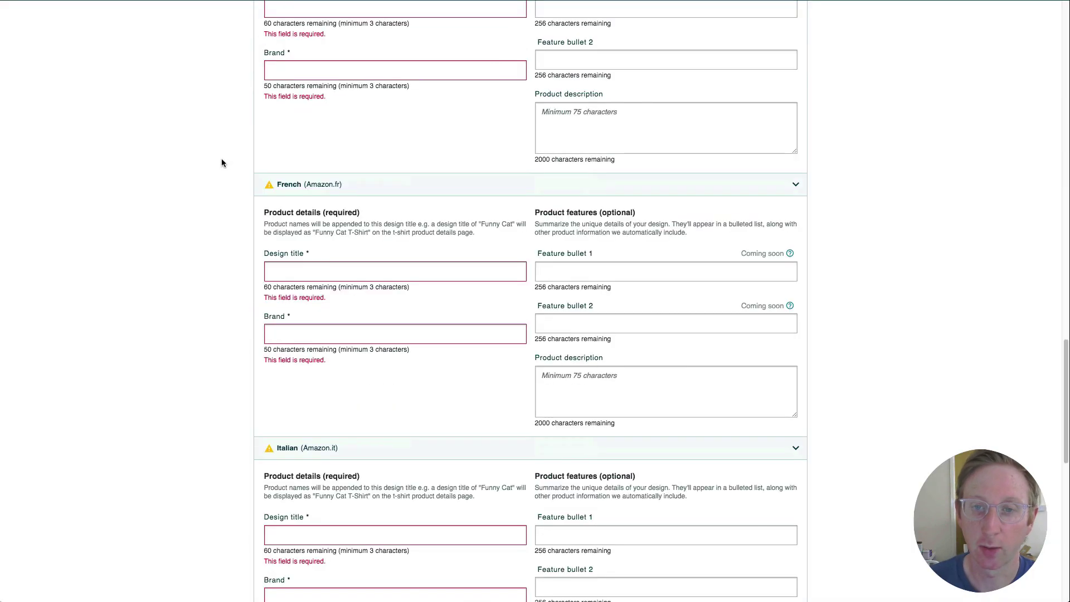
scroll(300, 243, "down", 1)
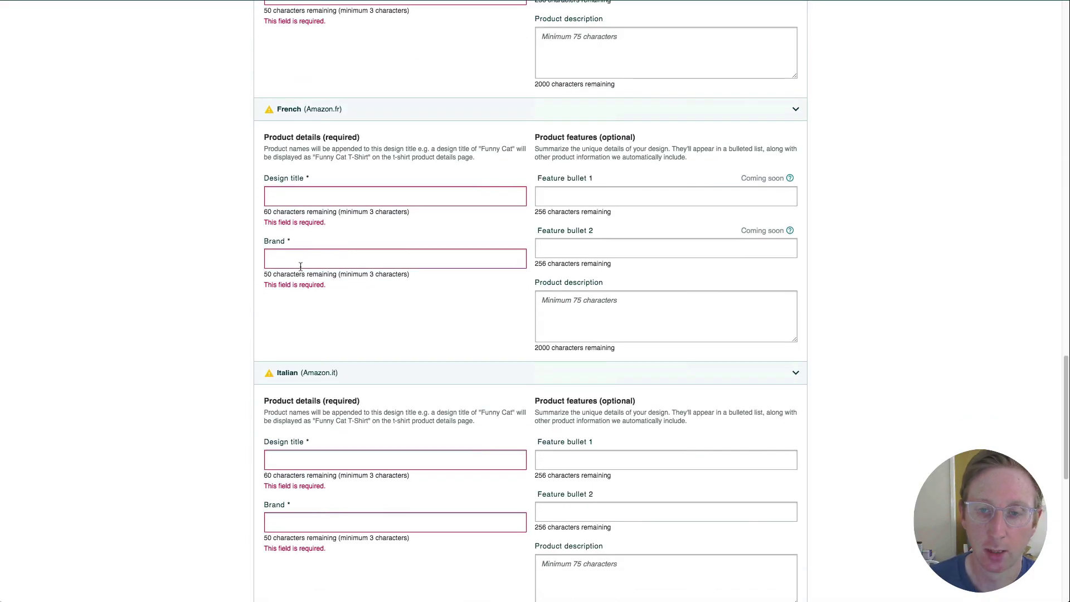
scroll(301, 266, "down", 6)
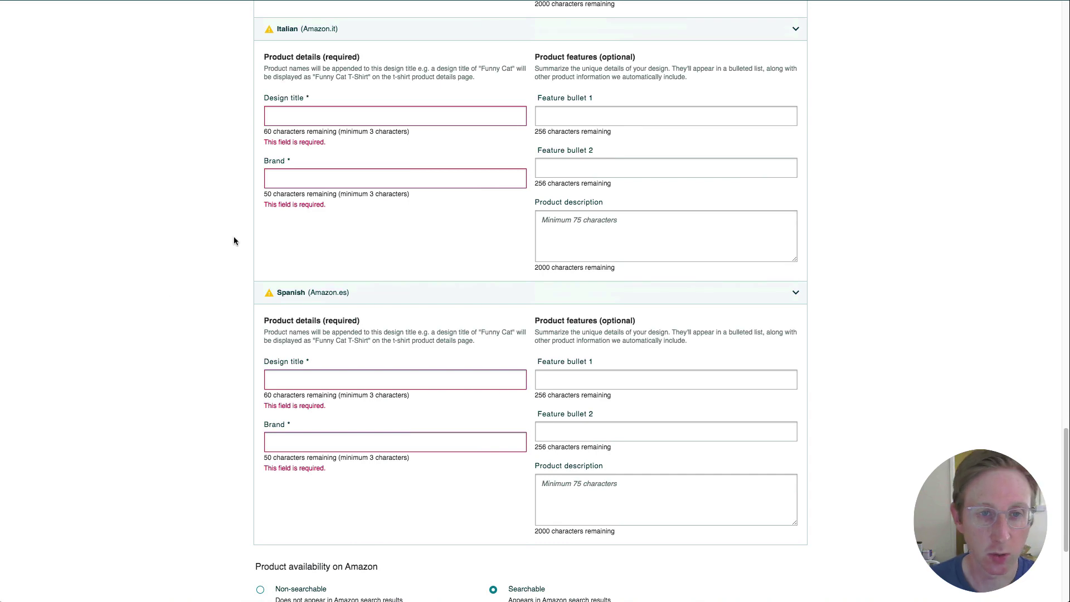
scroll(234, 241, "up", 2)
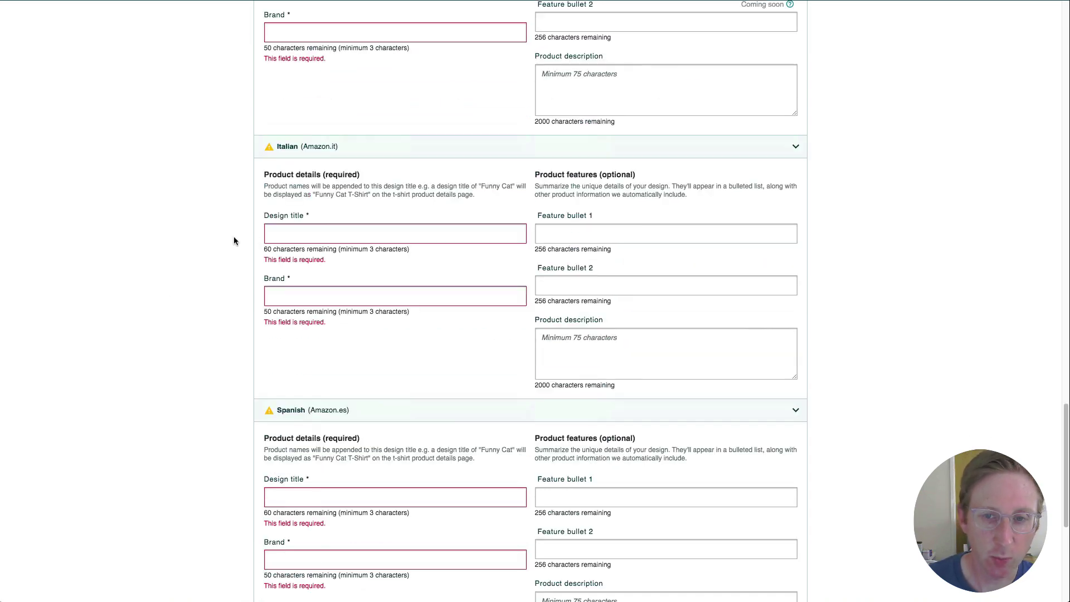
scroll(318, 234, "up", 7)
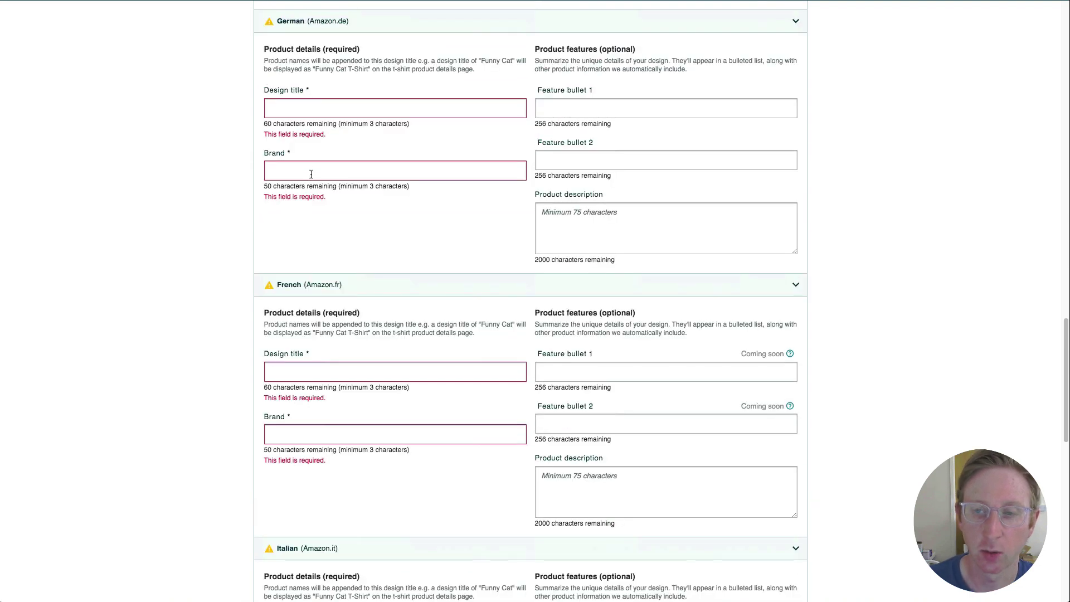
scroll(314, 251, "down", 7)
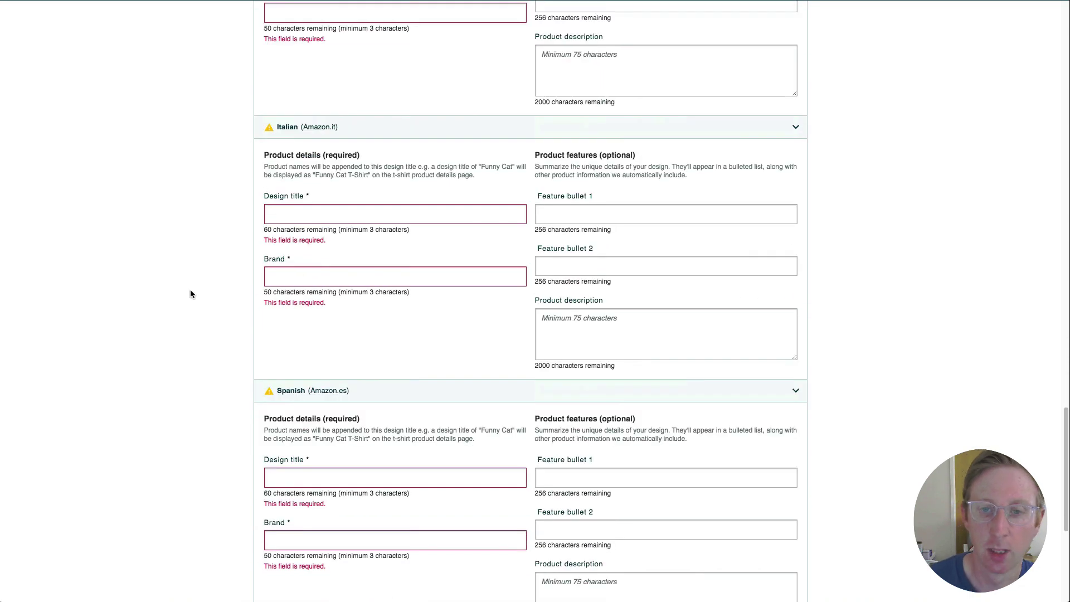
scroll(190, 292, "down", 4)
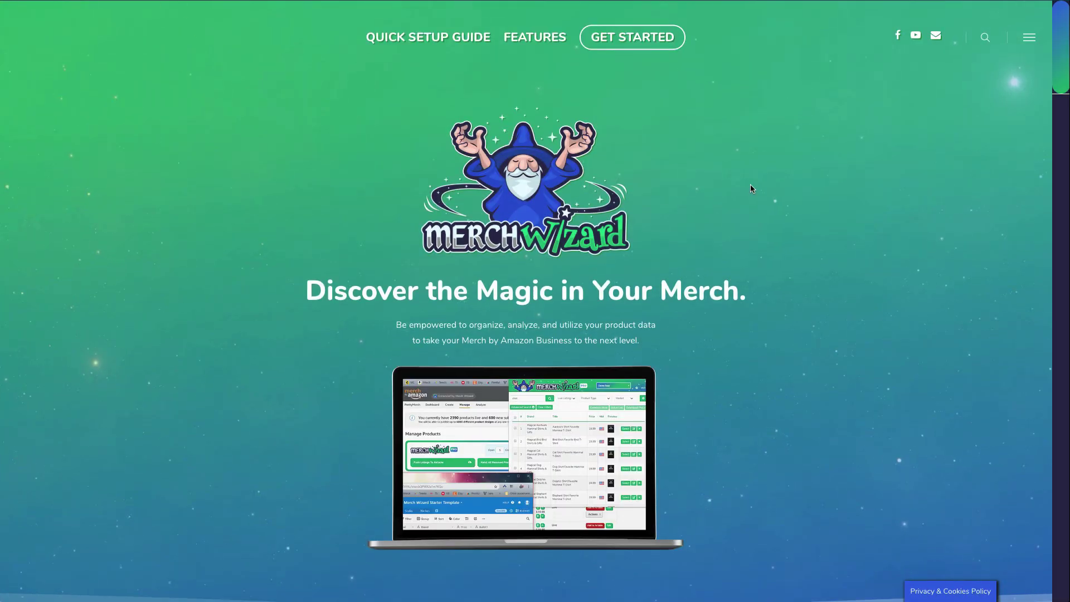
On the Merch Wizard Gumroad page, subscribe to the Free monthly tier.
scroll(752, 185, "down", 10)
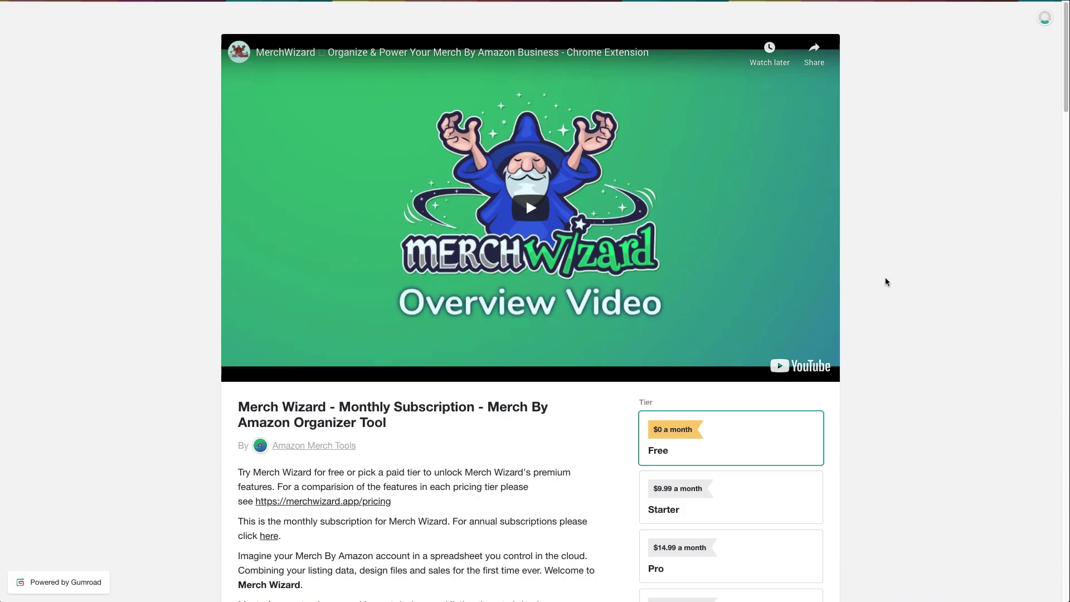
scroll(886, 280, "down", 1)
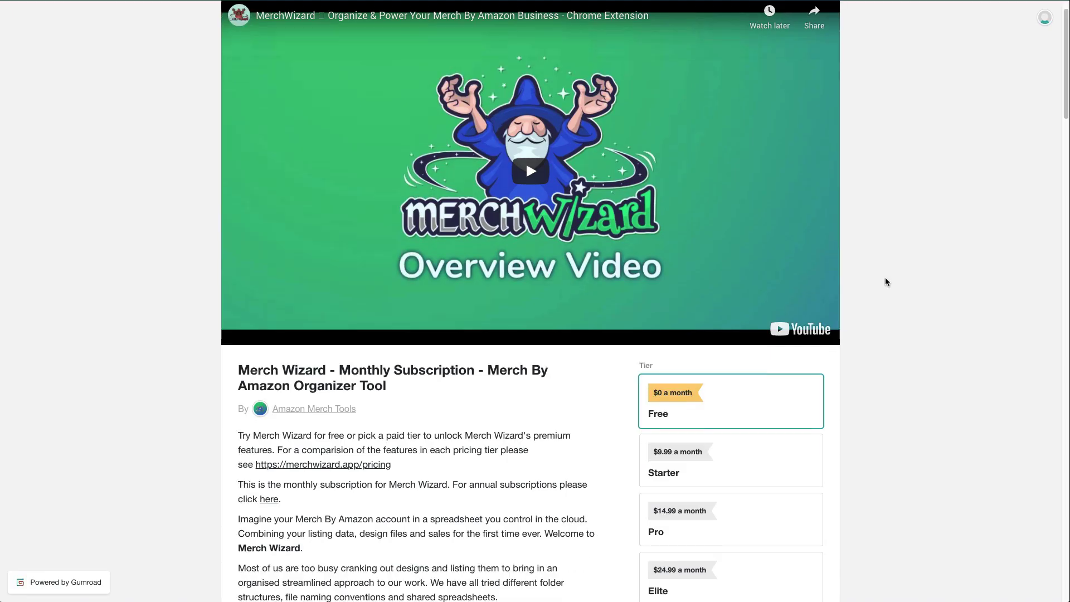
scroll(887, 282, "down", 1)
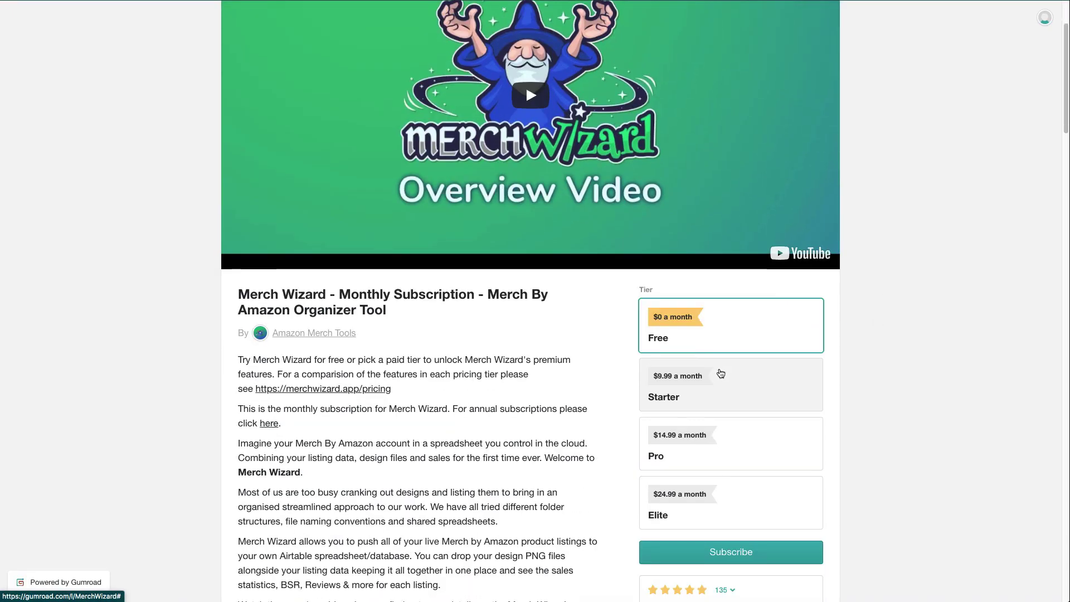
scroll(721, 373, "down", 1)
left_click(739, 510)
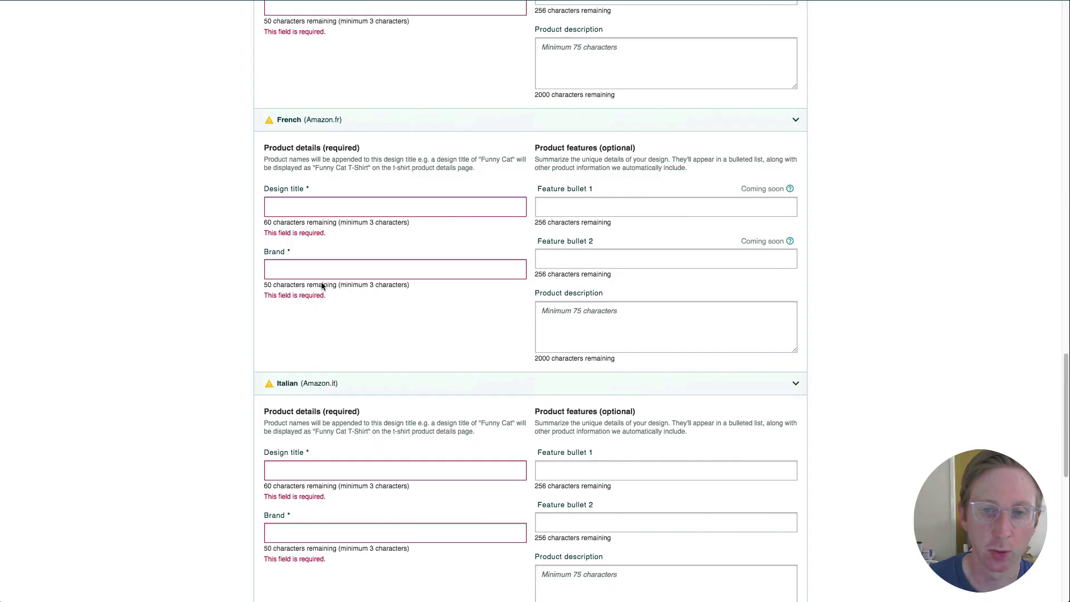
Return to the top of Create products and expand the EN interface language dropdown.
scroll(317, 301, "down", 3)
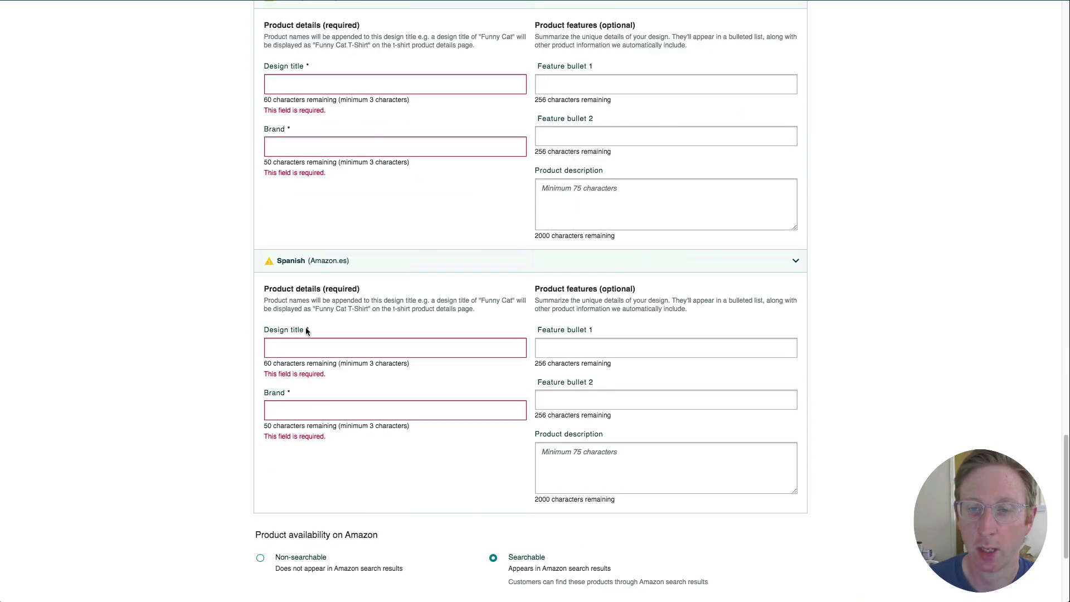
scroll(234, 294, "down", 5)
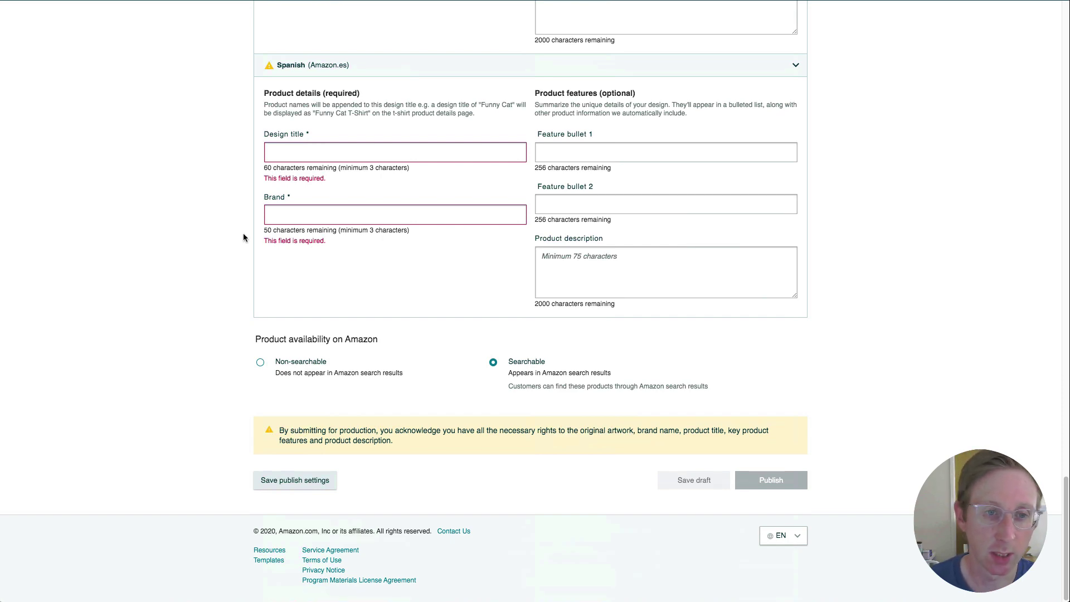
scroll(235, 232, "up", 3)
scroll(235, 233, "down", 3)
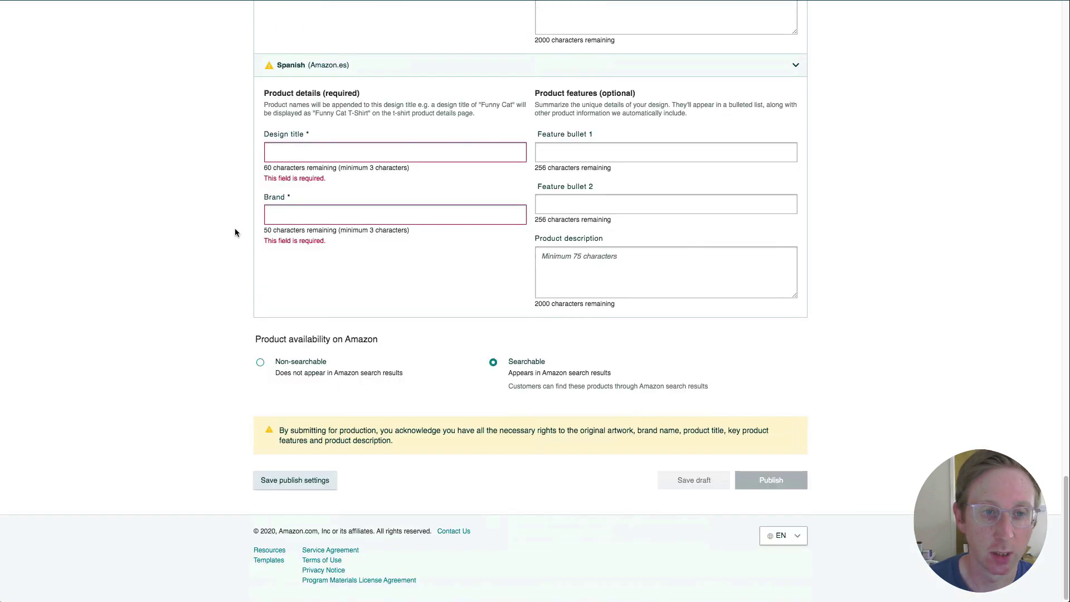
scroll(234, 233, "up", 20)
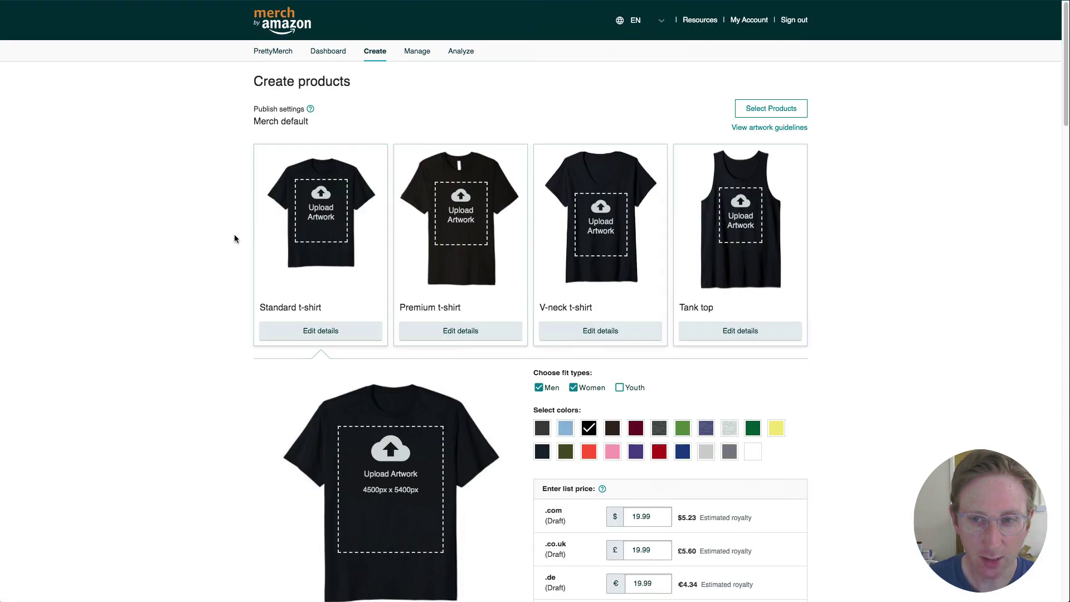
left_click(645, 26)
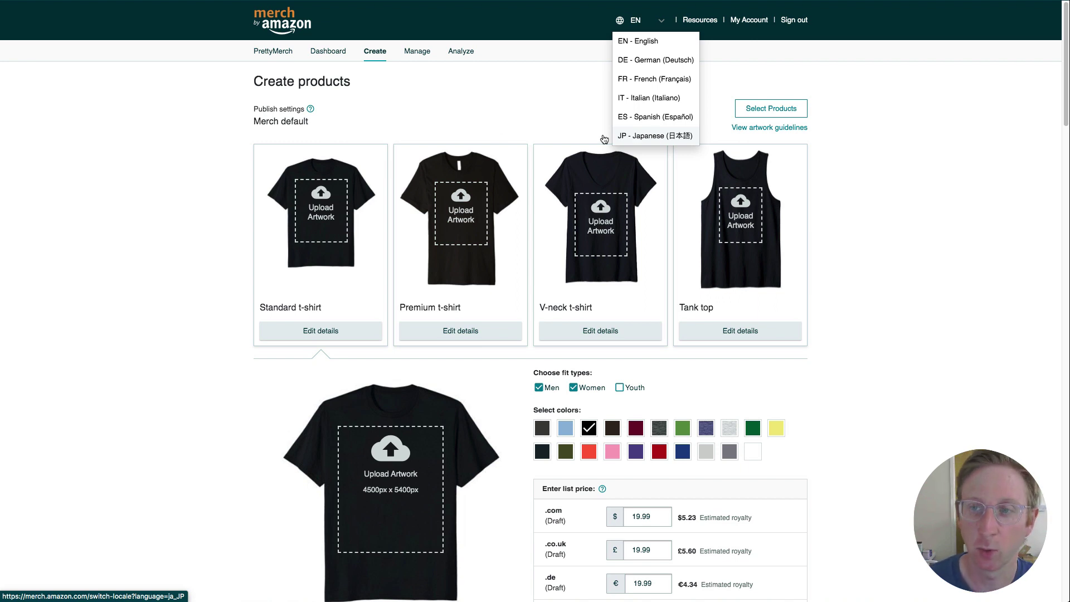
Dismiss the interface language list, leaving the page in English.
left_click(225, 132)
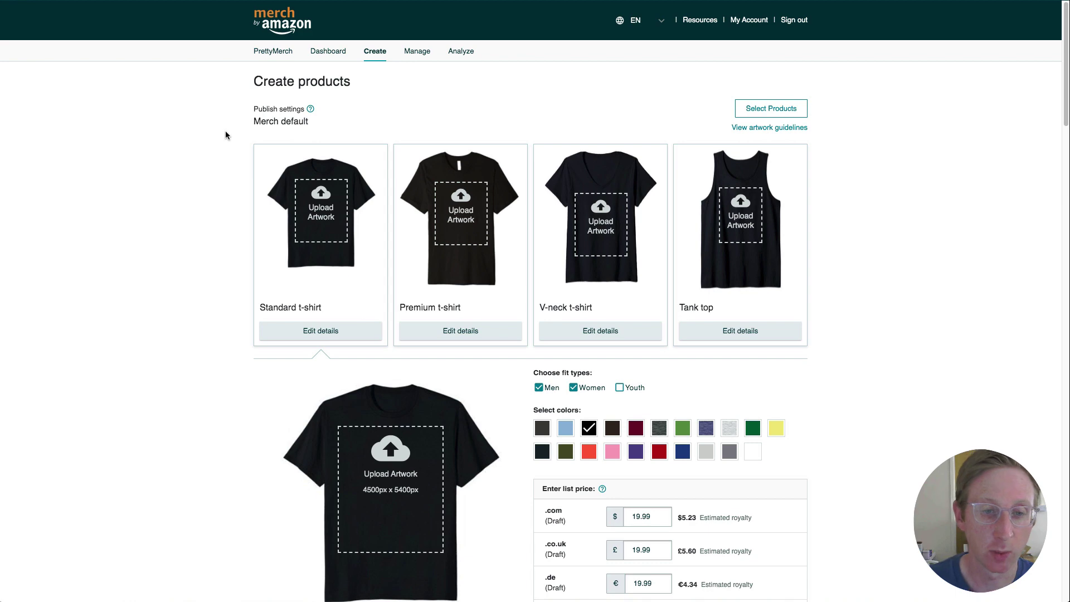
scroll(225, 133, "down", 2)
scroll(223, 132, "up", 2)
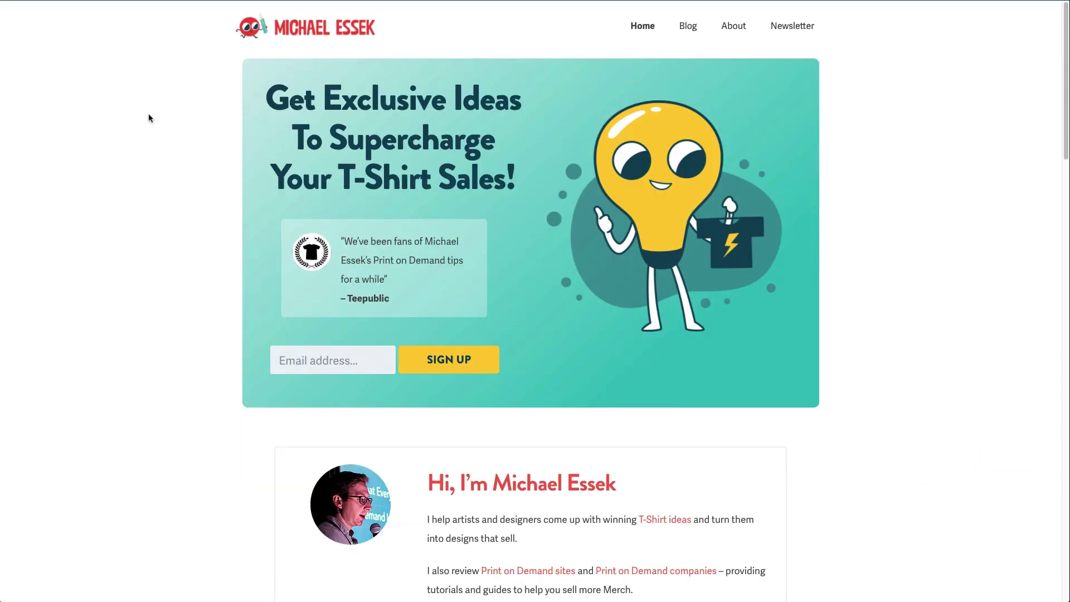
scroll(148, 117, "down", 7)
scroll(148, 115, "up", 7)
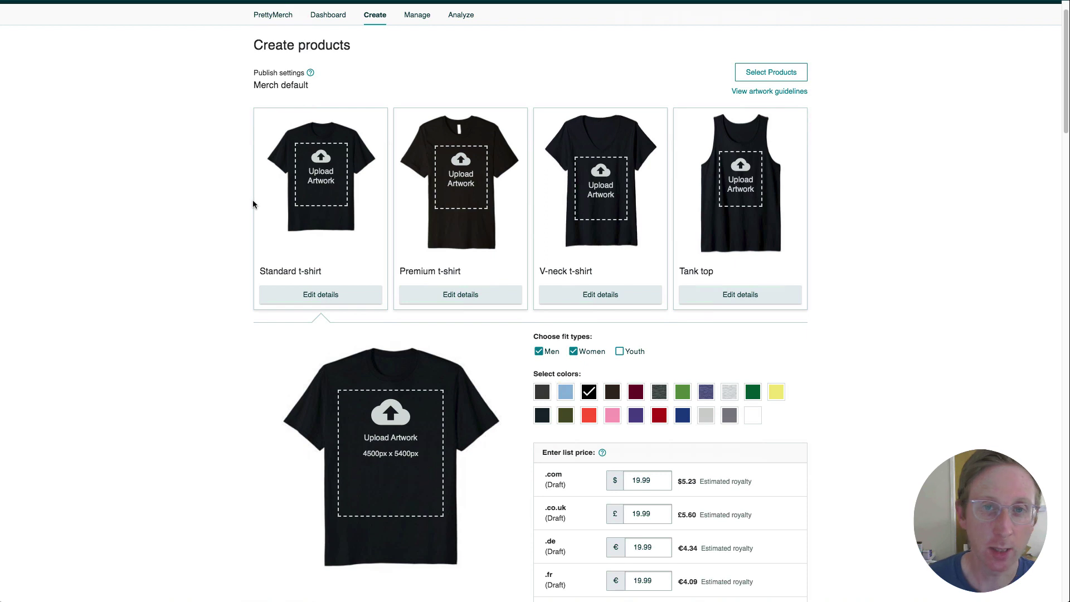